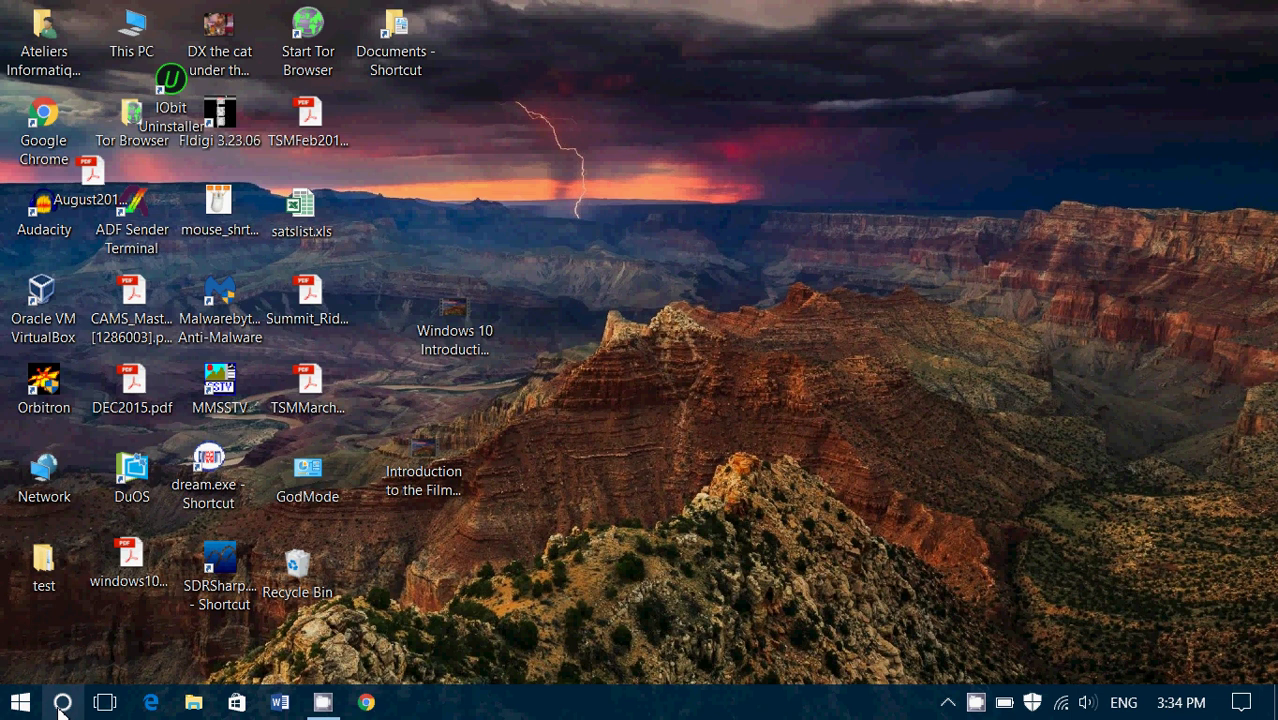
Step: Search the computer for "film" and open the Films & TV app
left_click(62, 703)
type("fil")
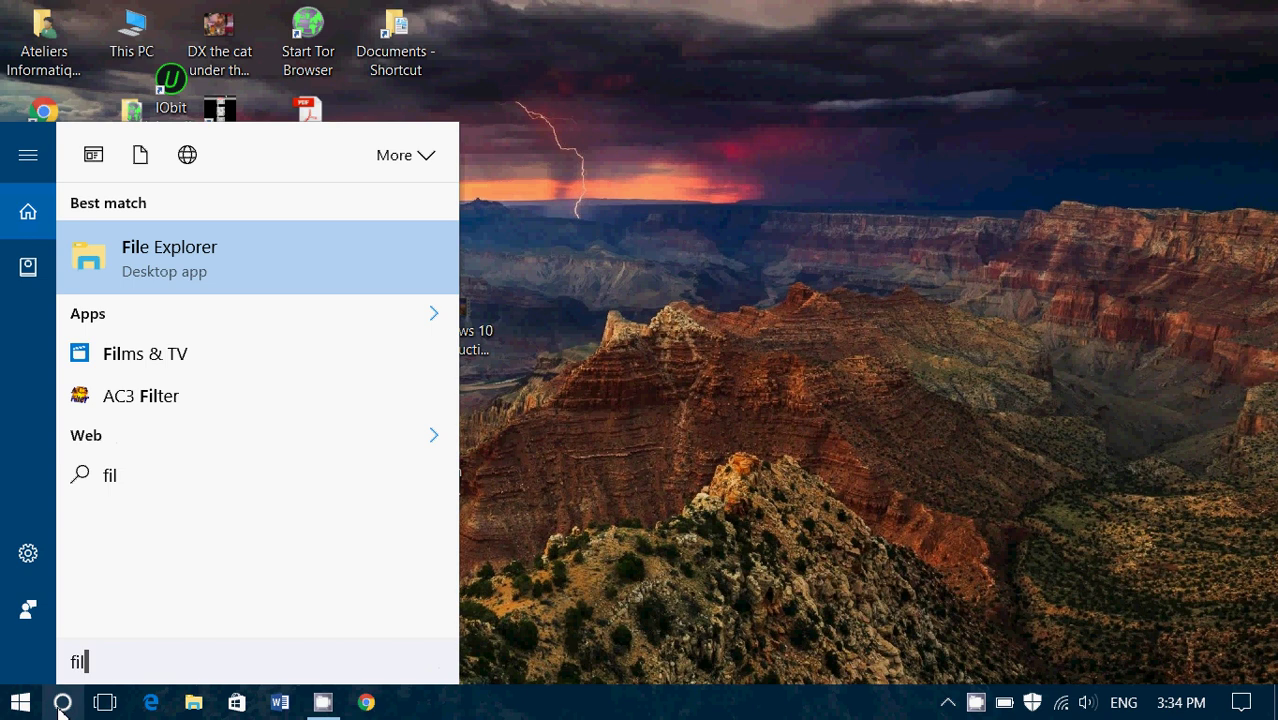
type("m")
left_click(165, 281)
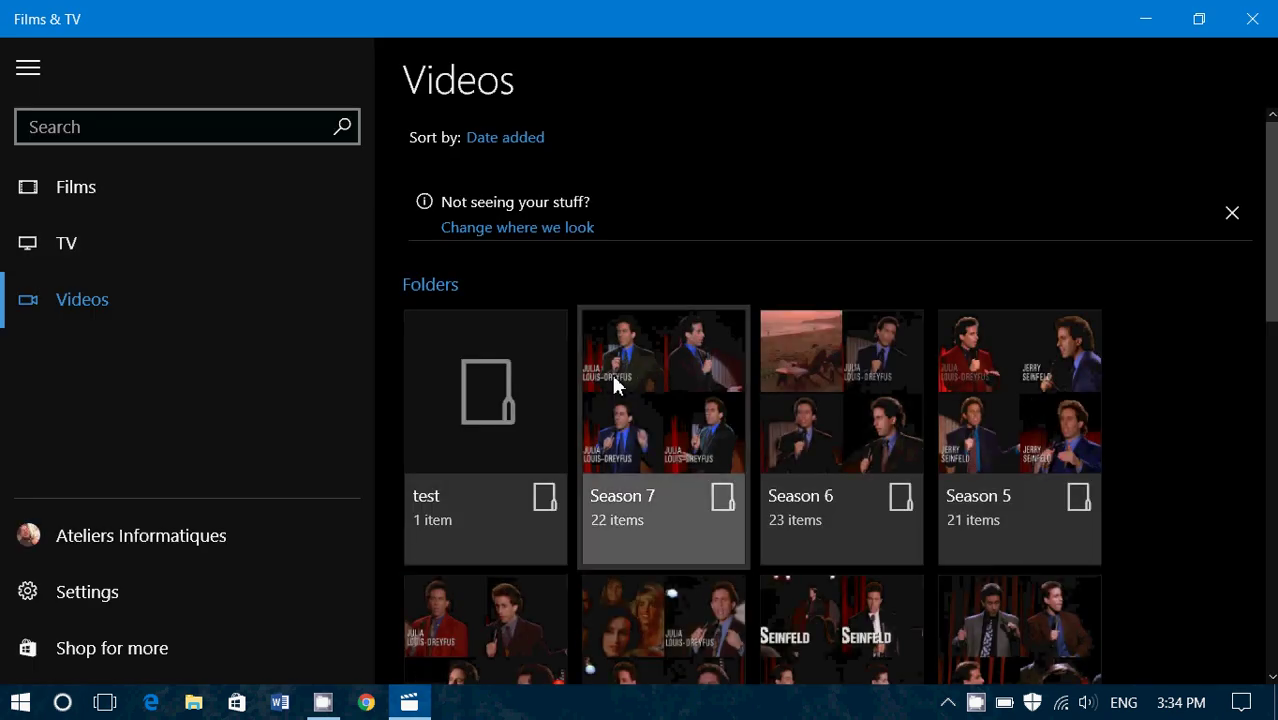
Step: Play the video "DX the cat listening to the twit network" from the Videos collection and pause it a few seconds in
scroll(613, 382, "down", 10)
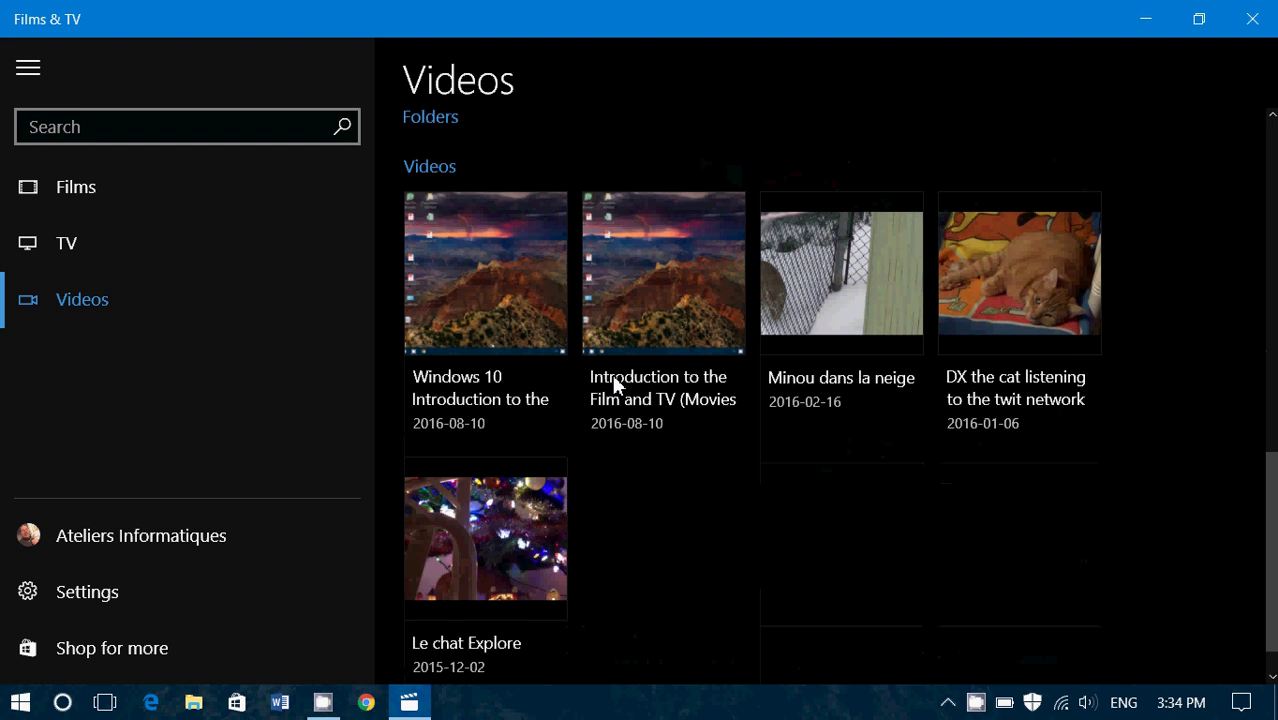
scroll(790, 500, "up", 2)
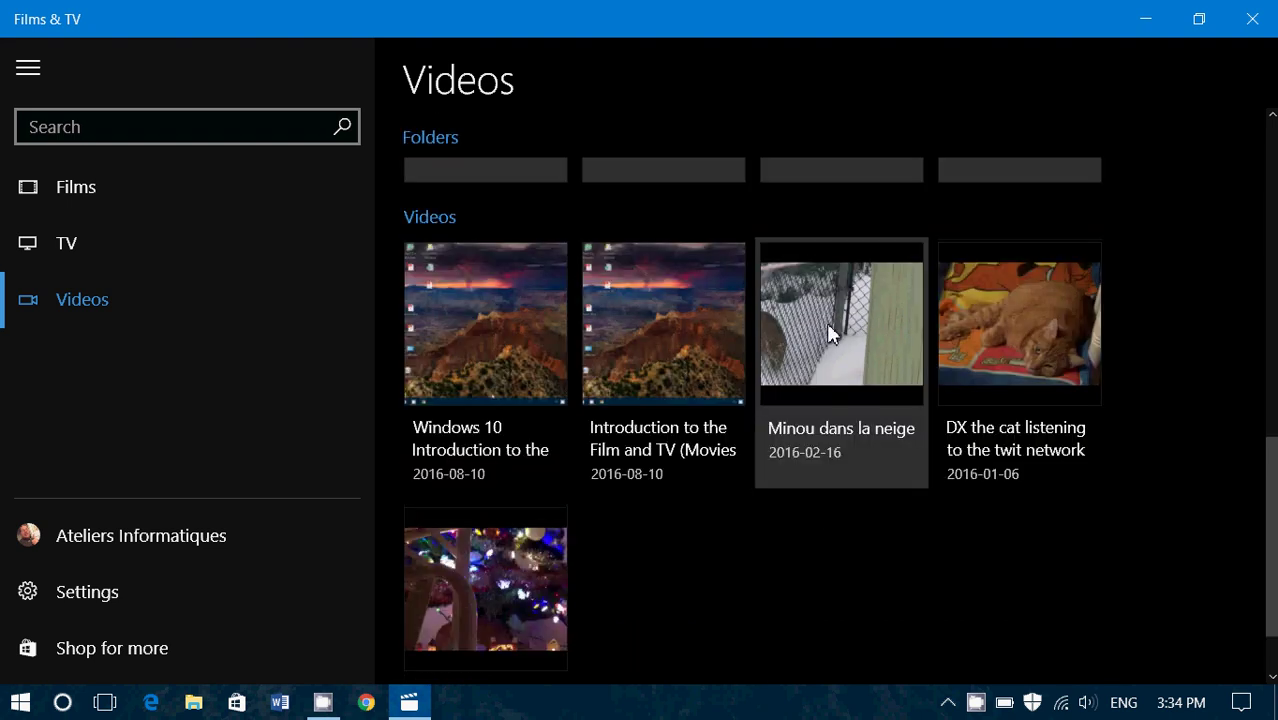
left_click(984, 348)
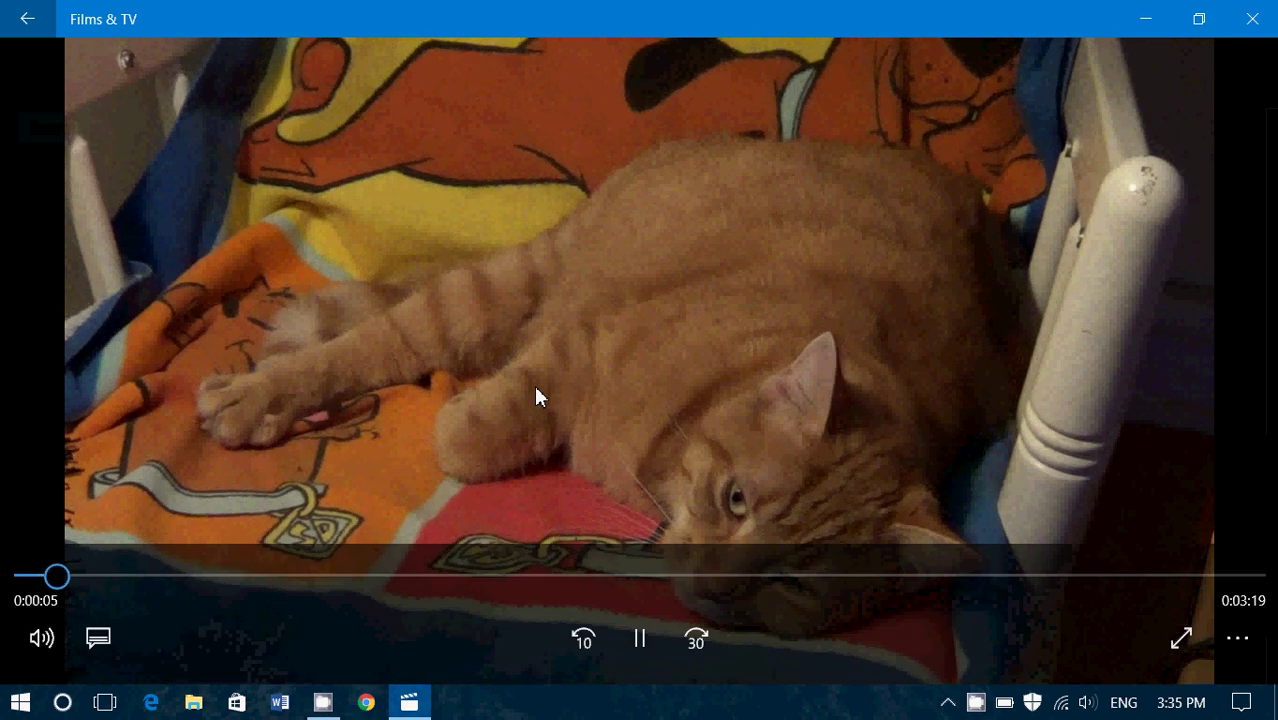
left_click(639, 629)
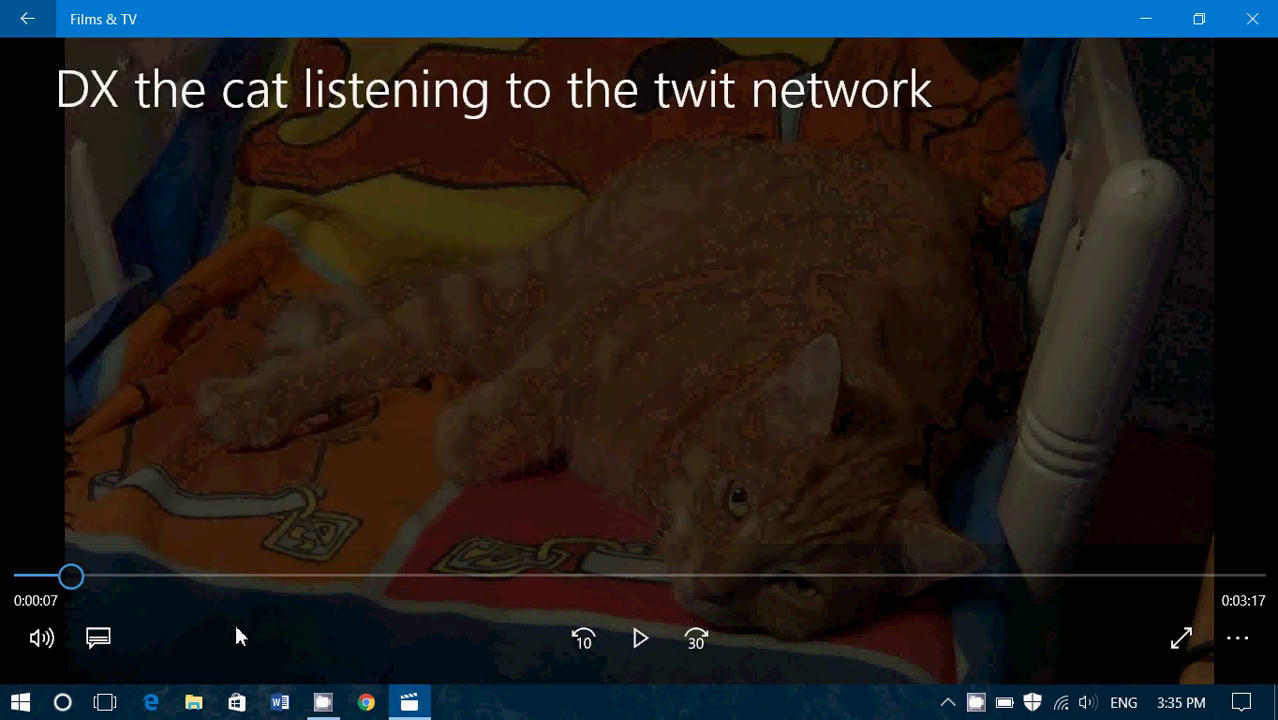
Step: Examine the player's volume slider, the system speaker volume and the closed captioning control
left_click(43, 639)
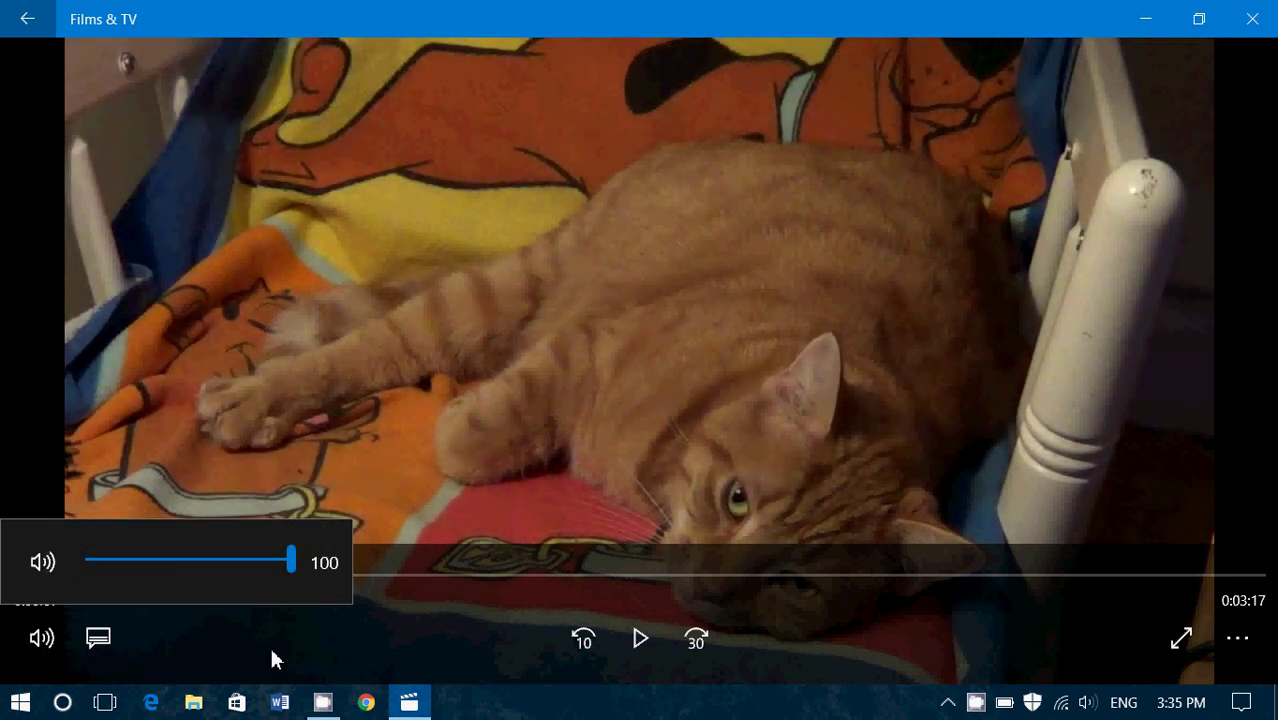
left_click(272, 651)
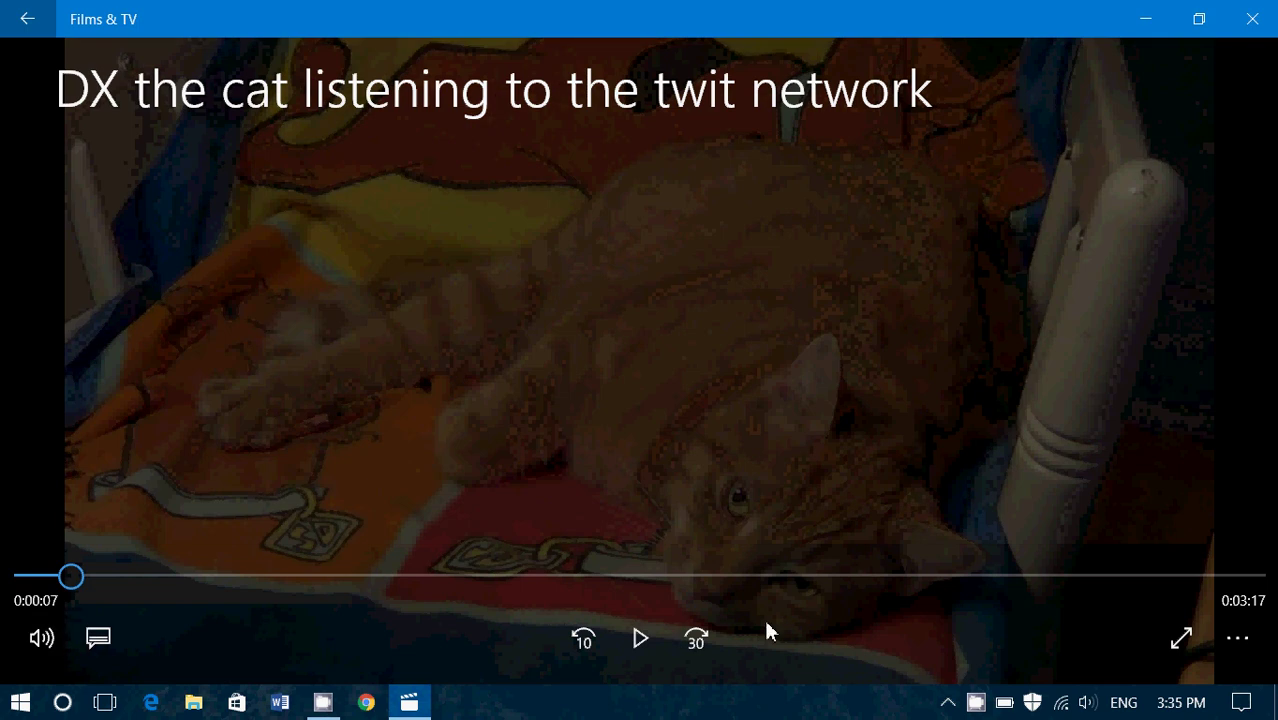
left_click(1090, 705)
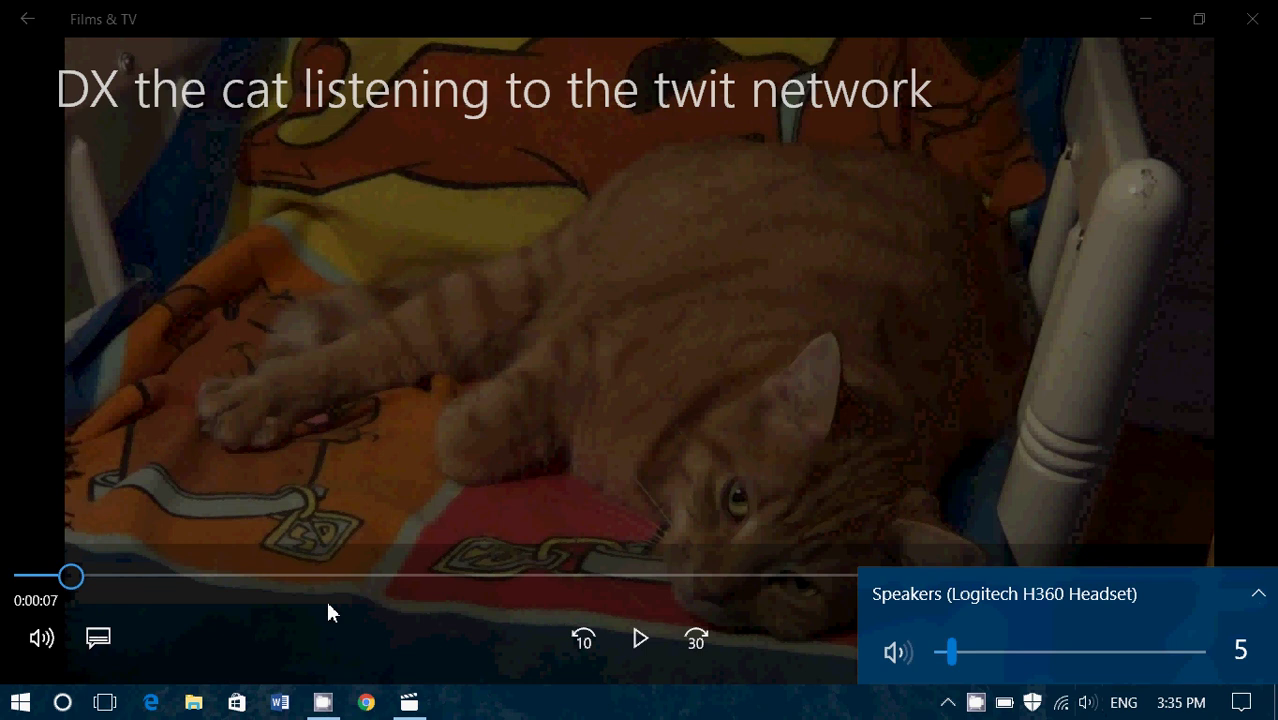
left_click(241, 633)
left_click(42, 638)
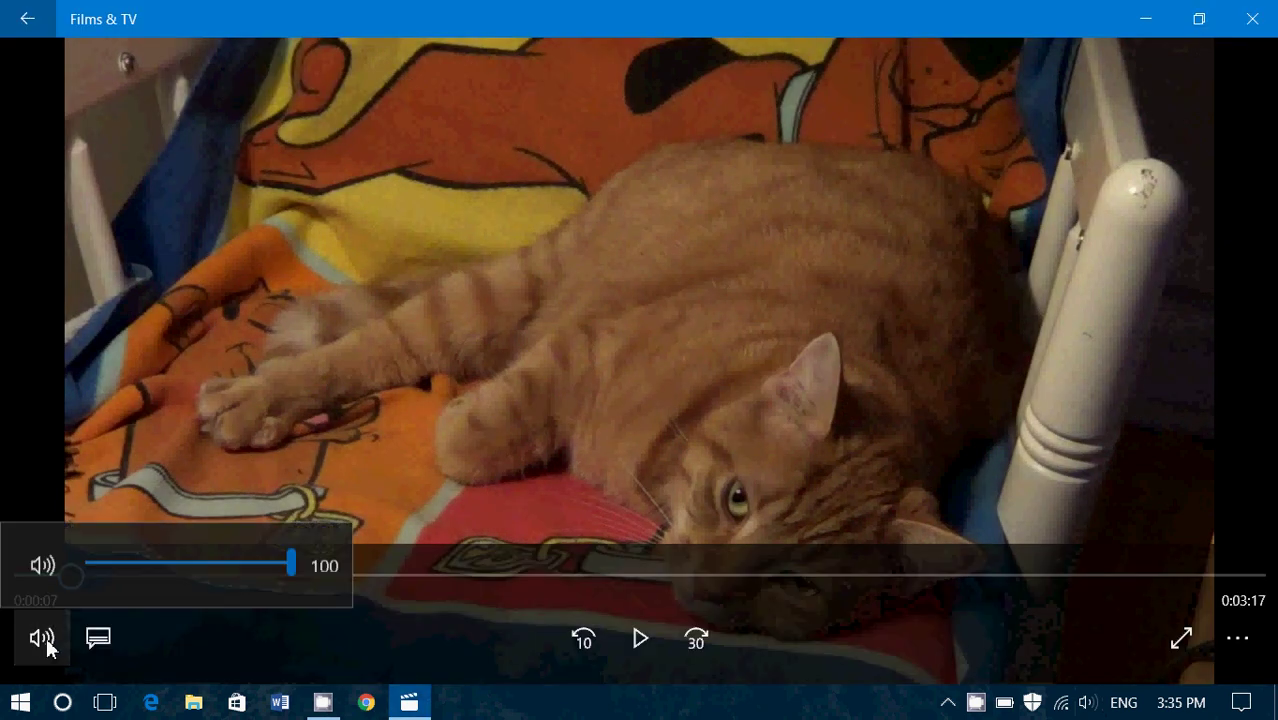
left_click(438, 653)
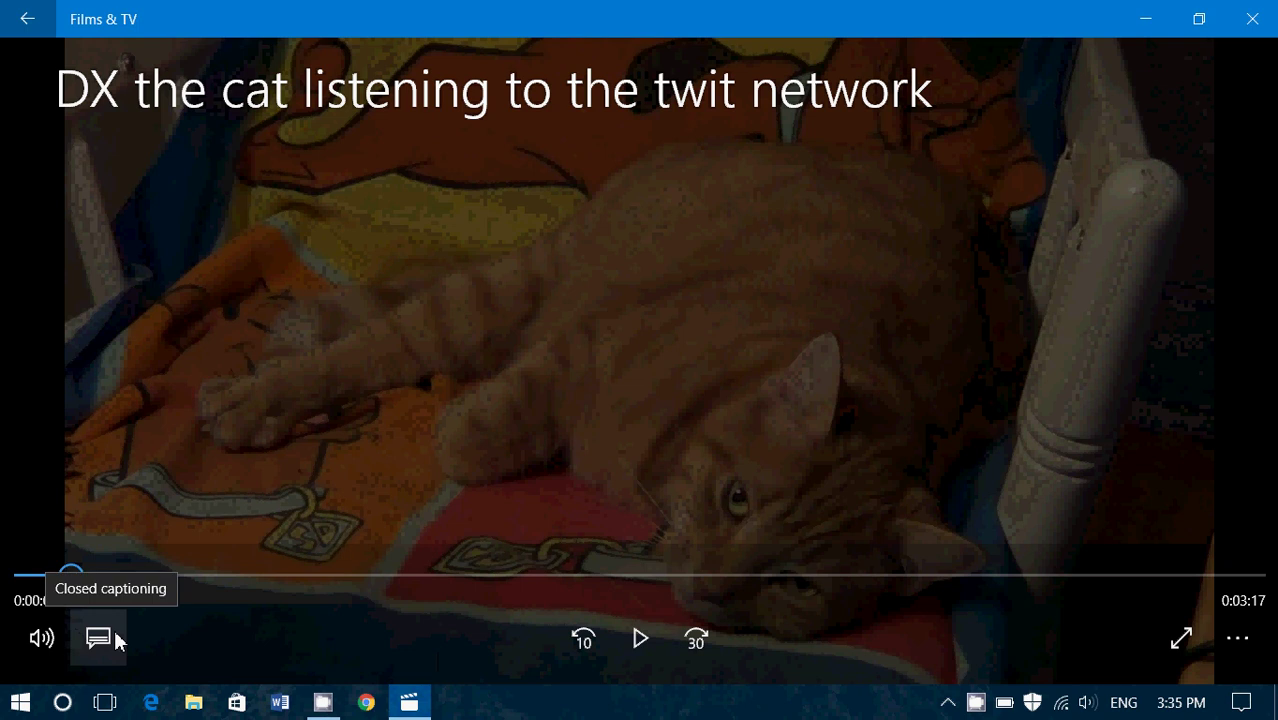
left_click(116, 636)
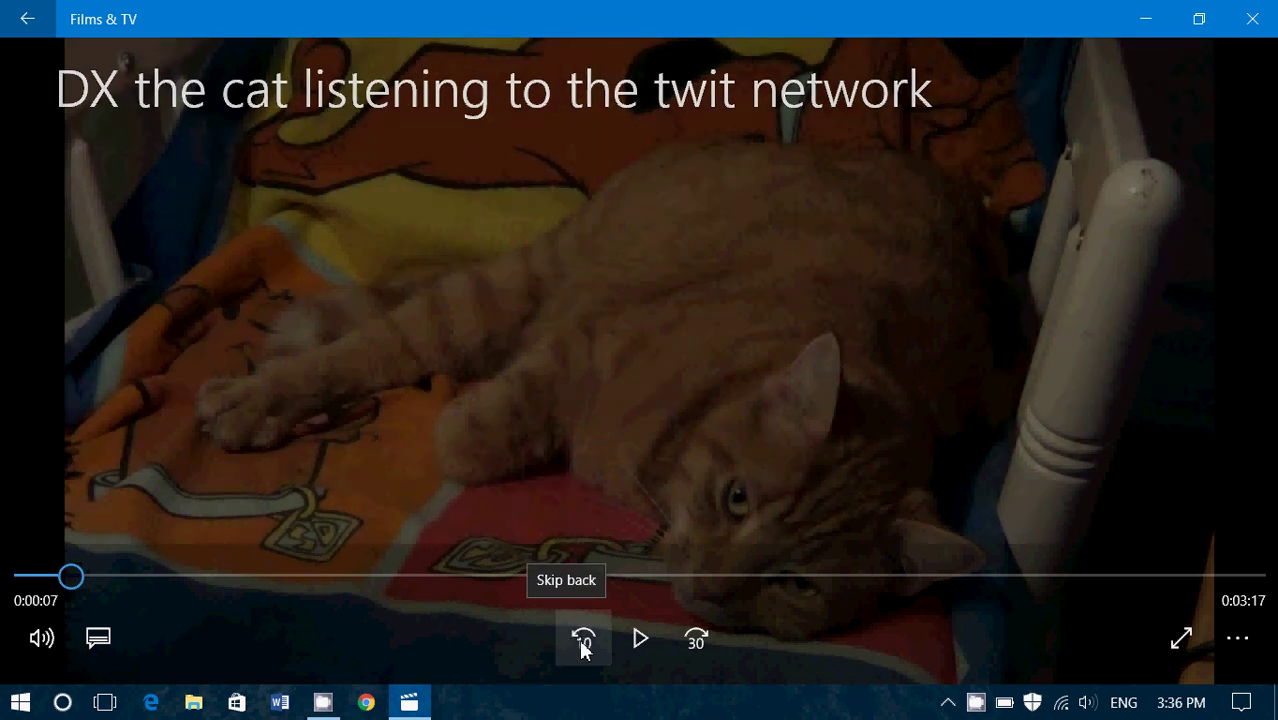
Step: Skip the paused video back 10 seconds and forward 30 seconds, and play a few seconds from there
left_click(583, 643)
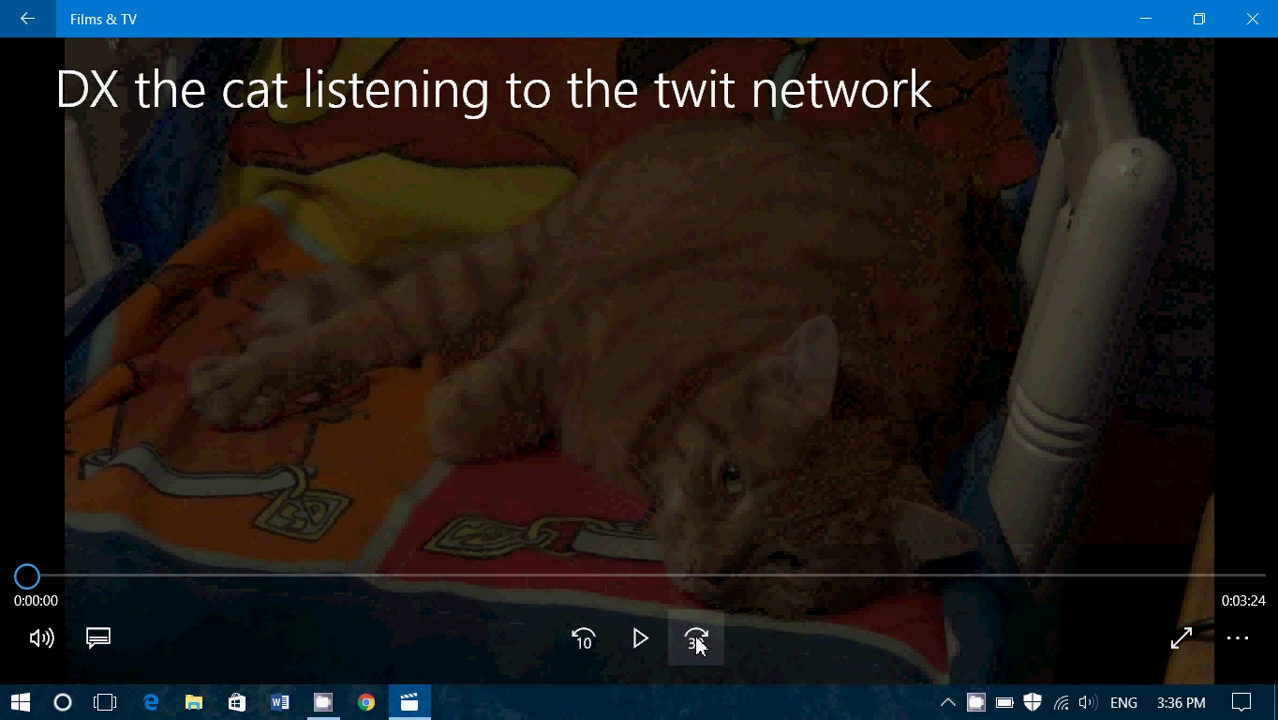
left_click(697, 641)
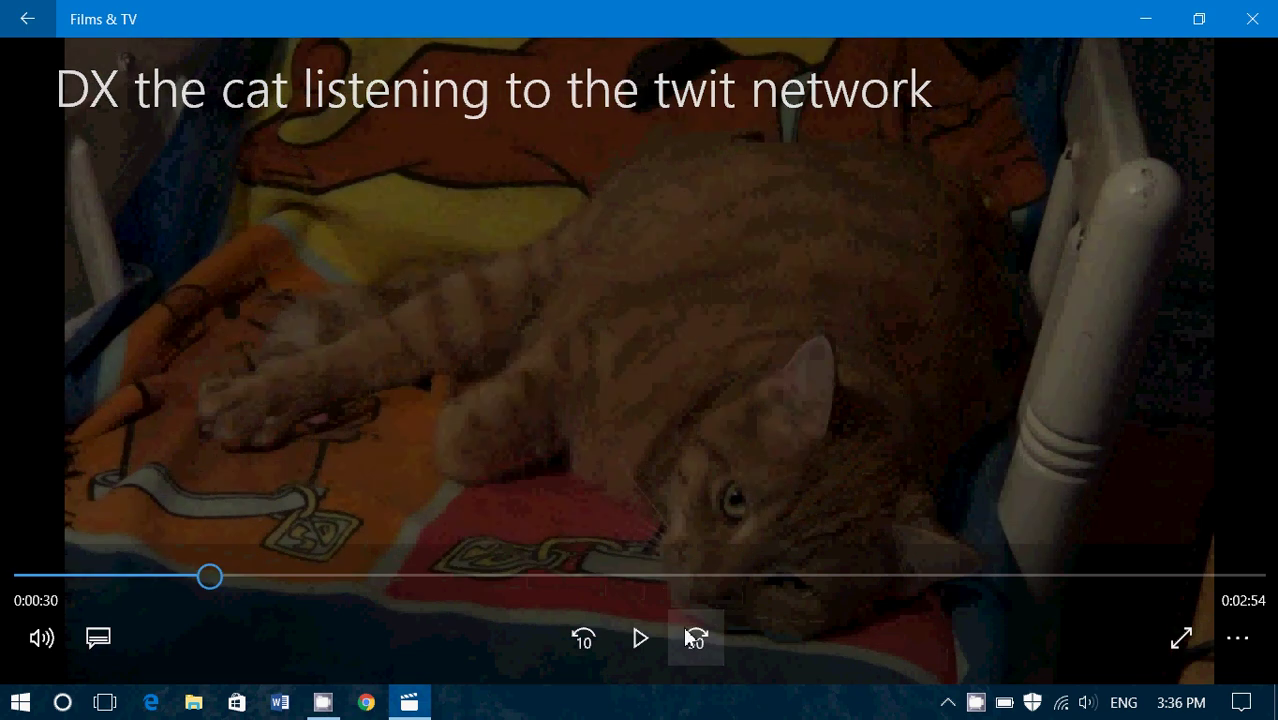
left_click(640, 636)
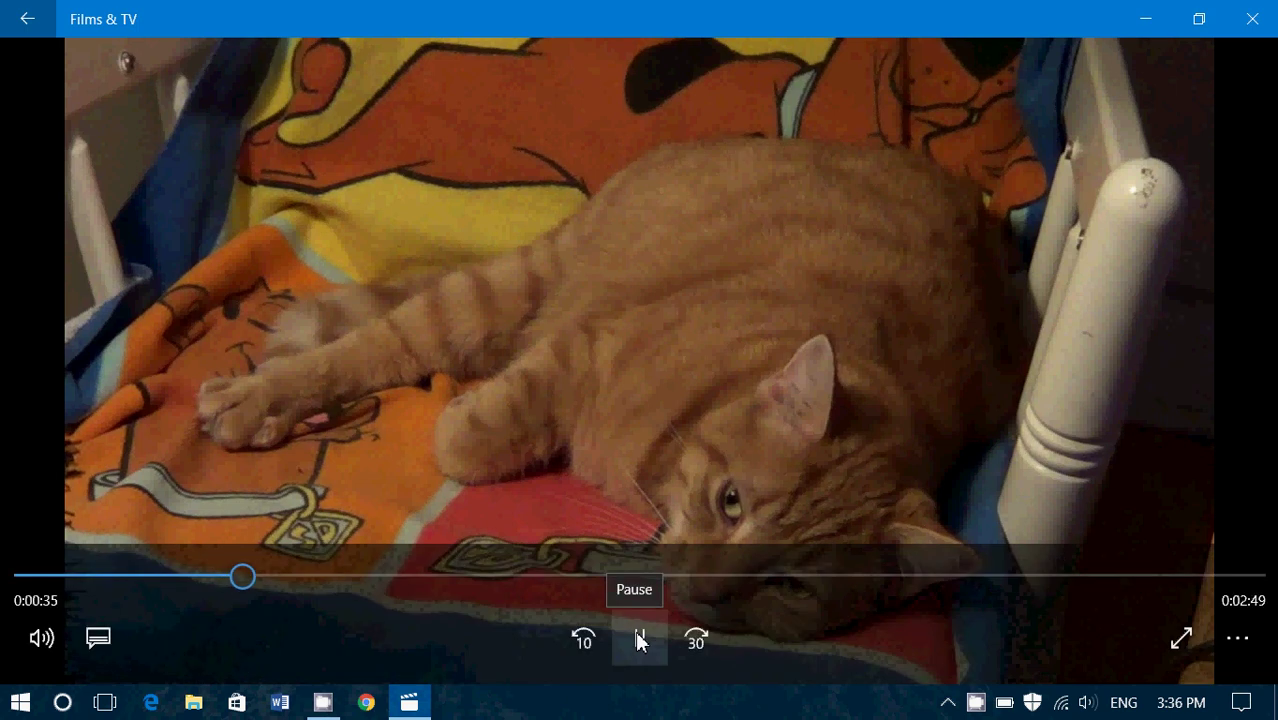
left_click(639, 638)
Step: Skip the video forward 30 seconds twice, and play a few seconds before pausing
left_click(697, 642)
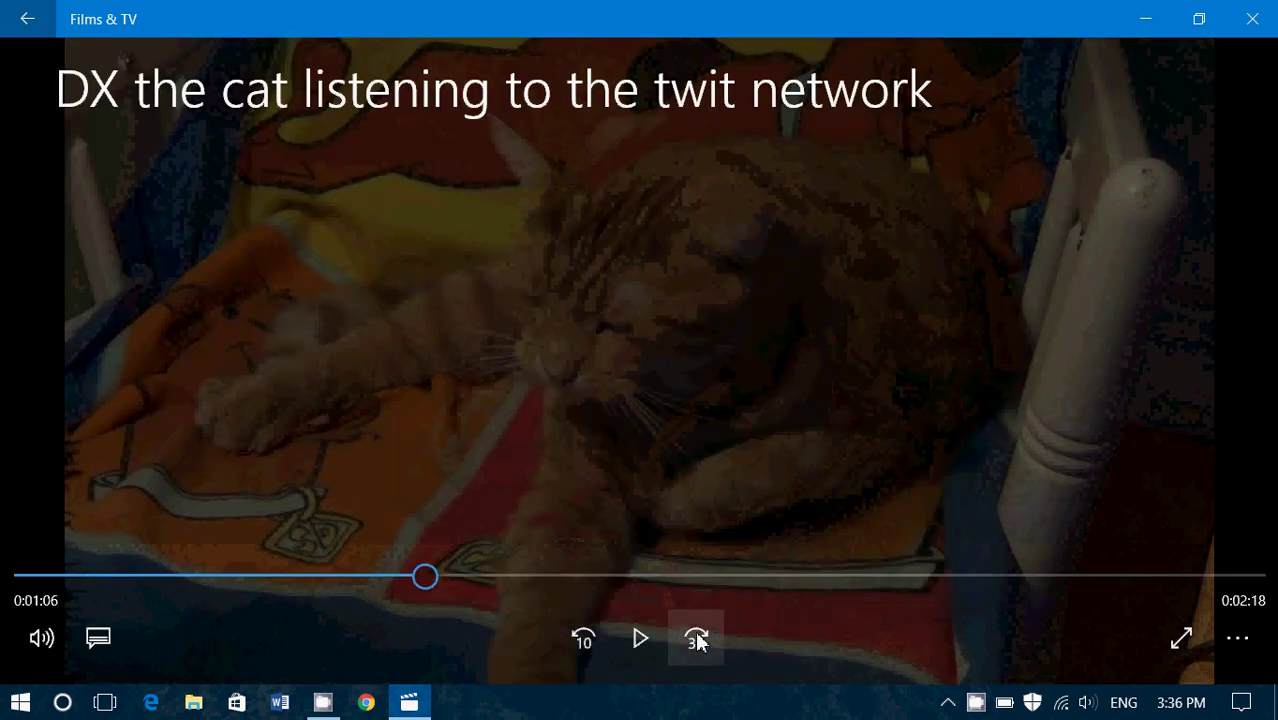
left_click(697, 642)
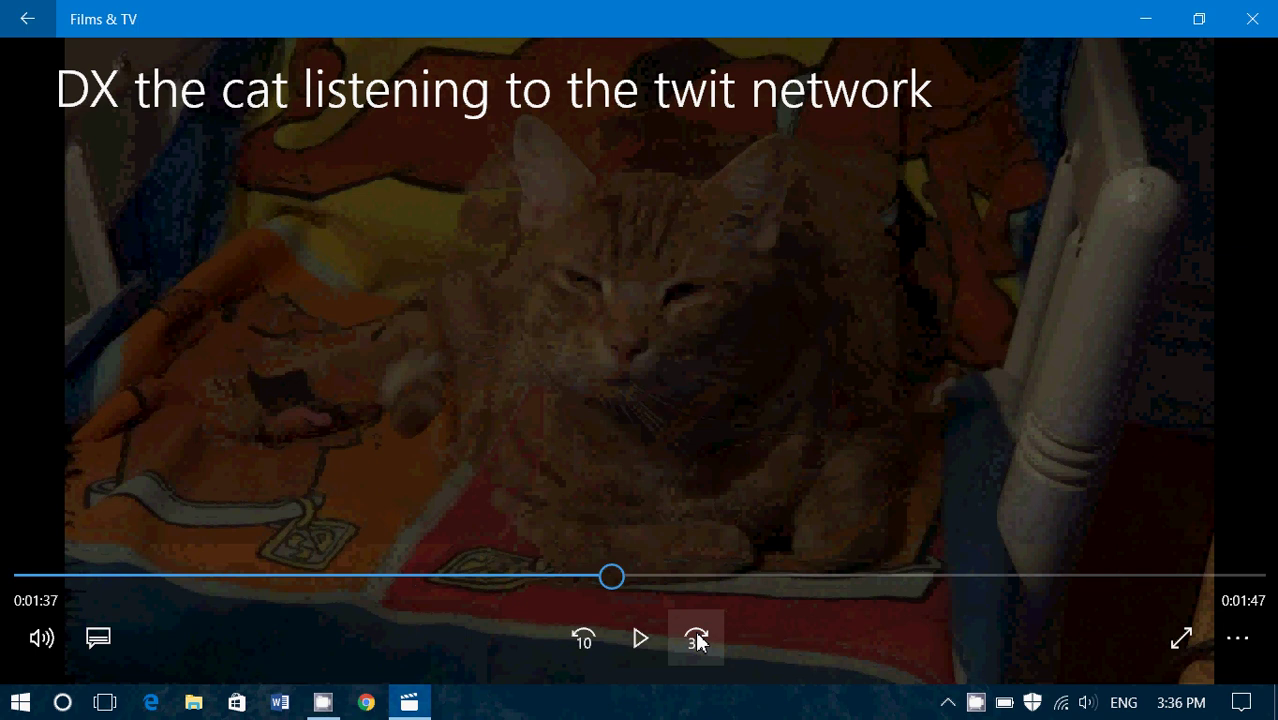
left_click(648, 634)
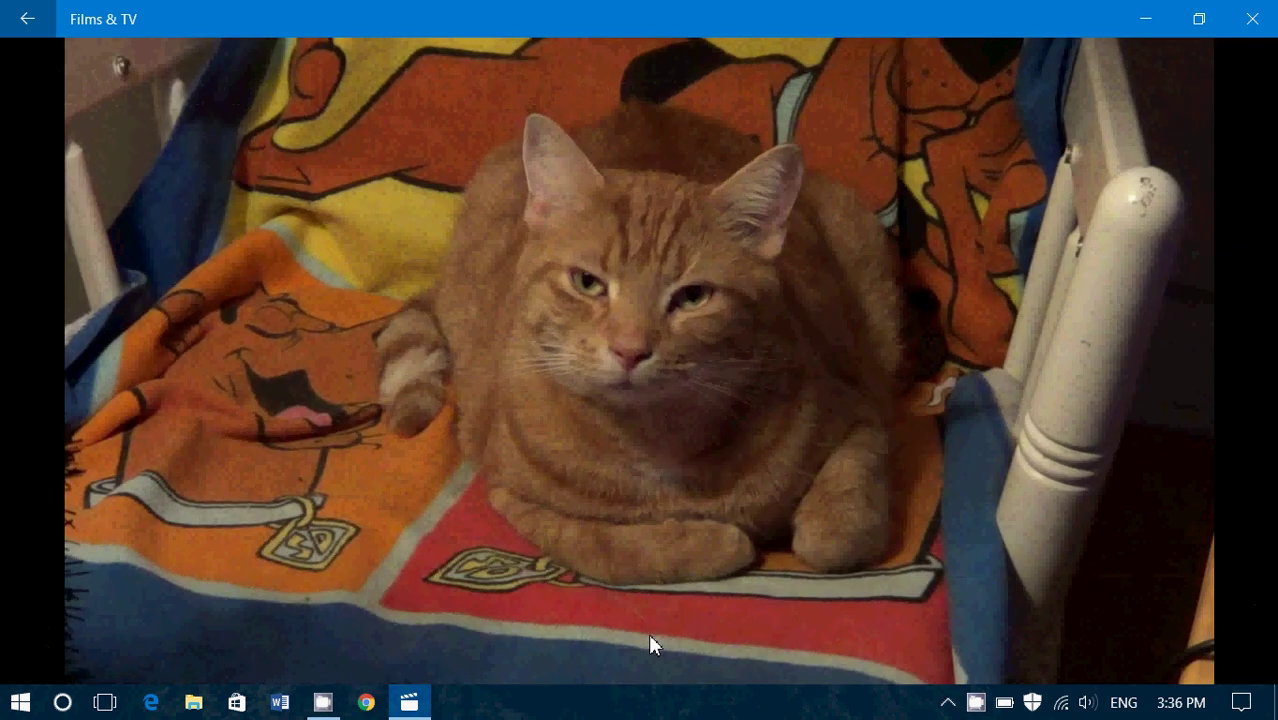
mouse_move(476, 625)
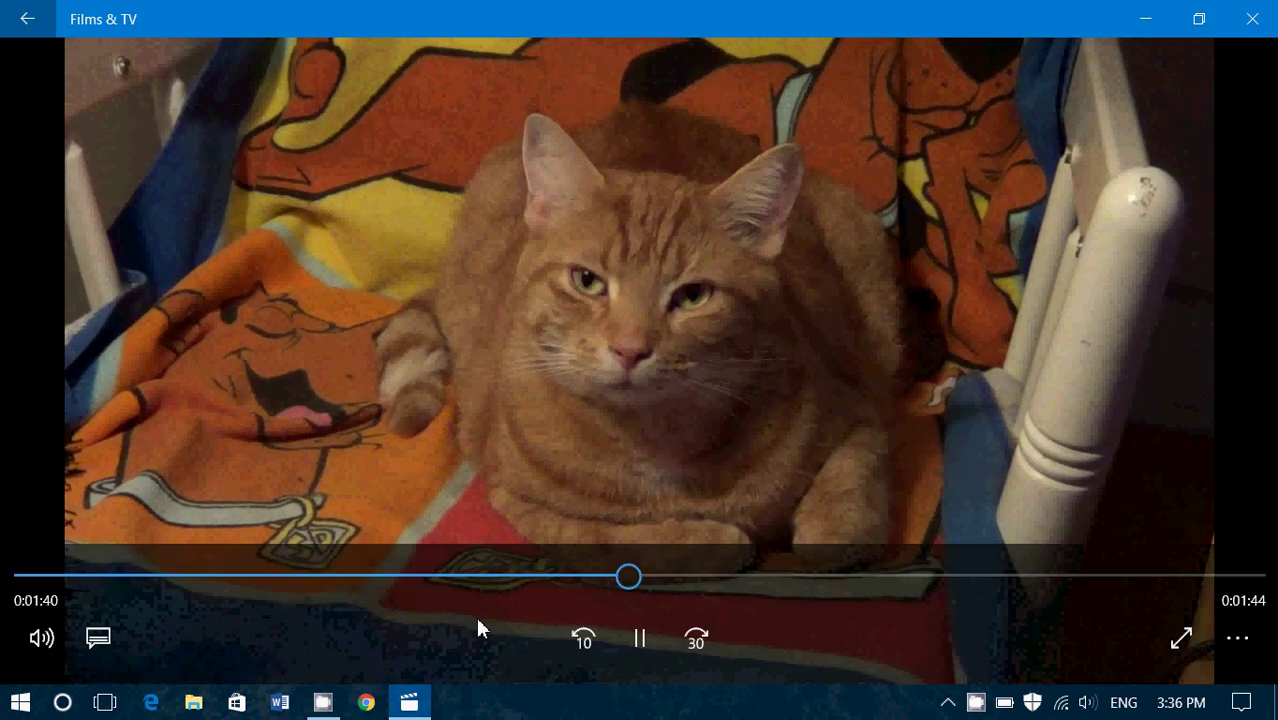
left_click(640, 641)
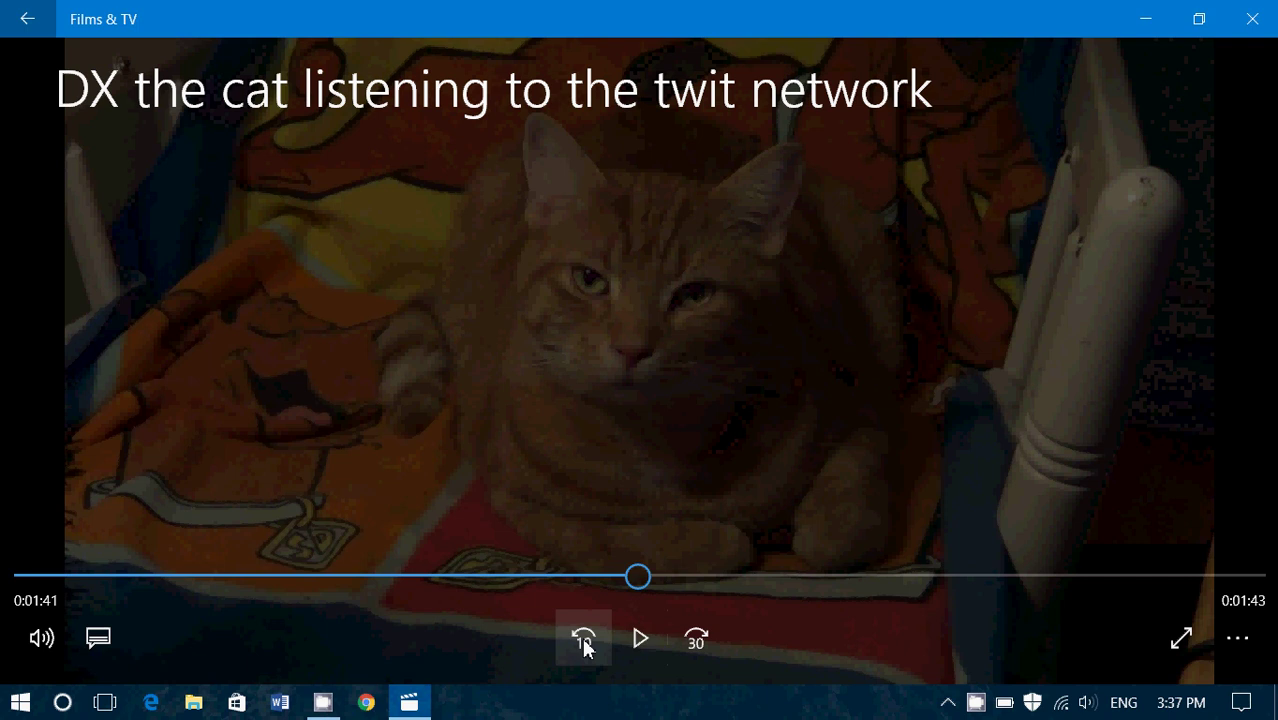
Step: Skip the video back 10 seconds, and play it briefly before pausing
left_click(583, 640)
left_click(637, 640)
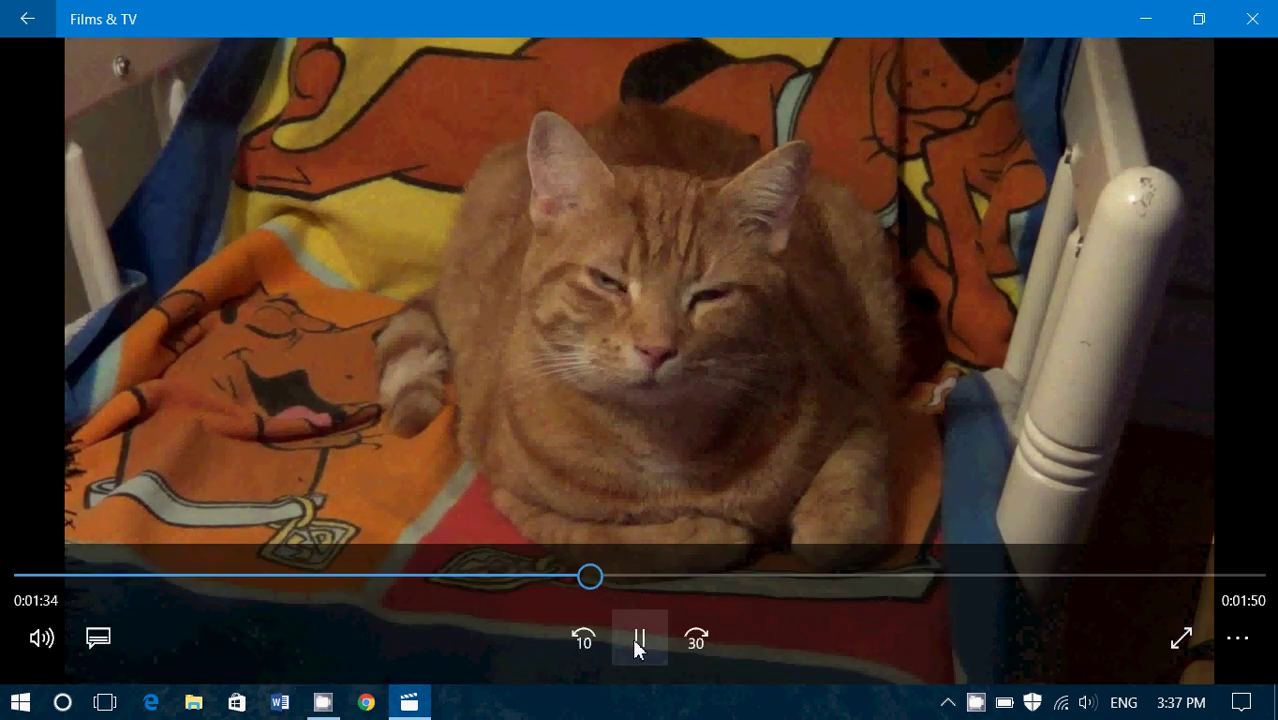
left_click(639, 640)
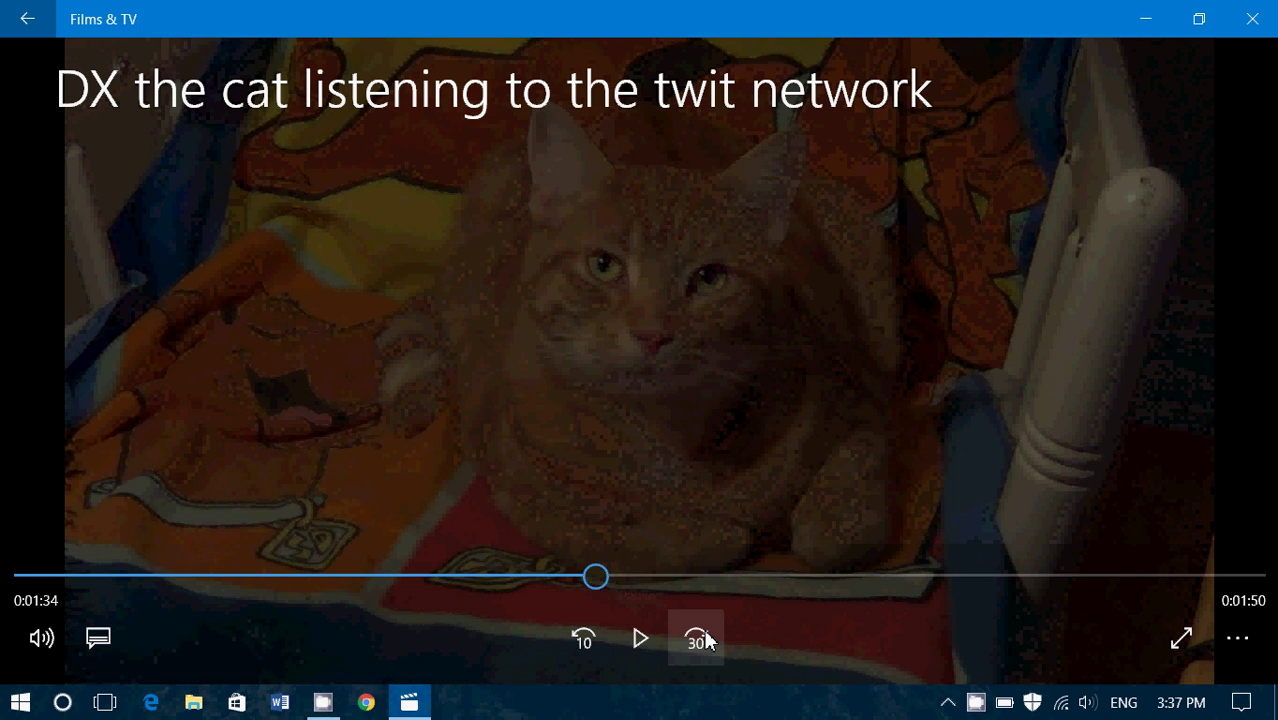
Step: Skip the video forward another 30 seconds, and play it briefly before pausing
left_click(700, 640)
left_click(640, 636)
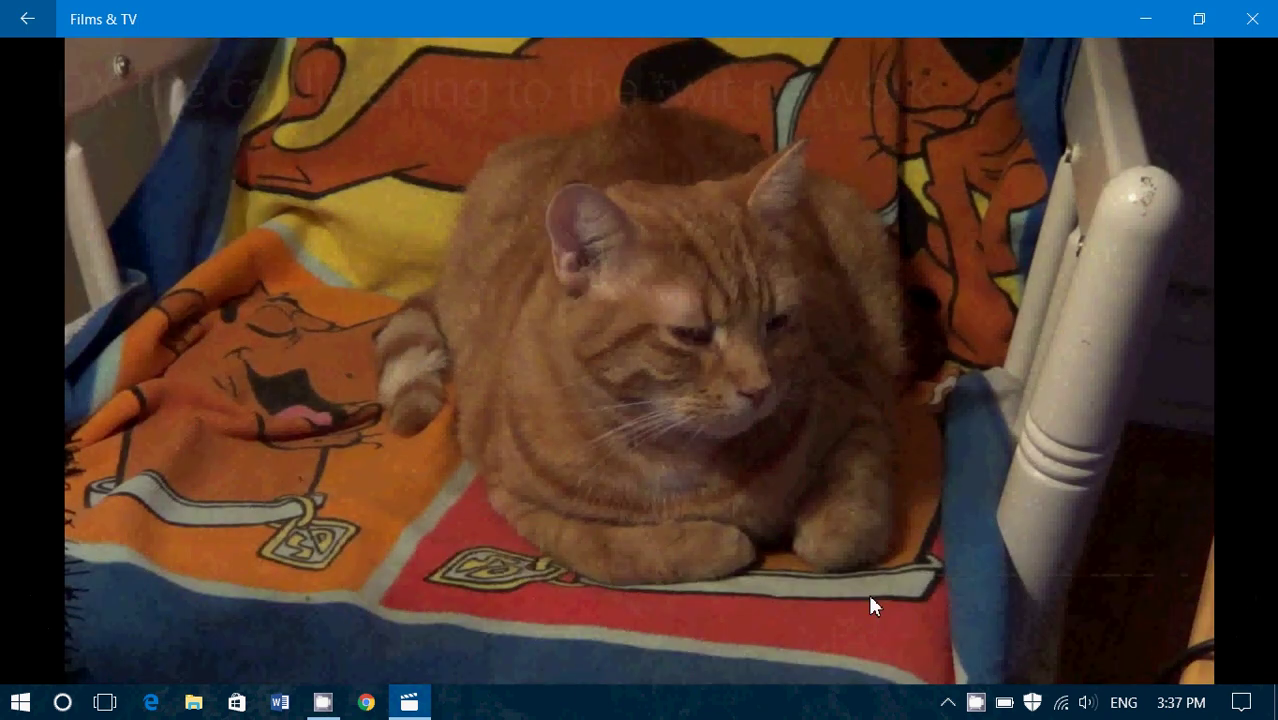
mouse_move(677, 446)
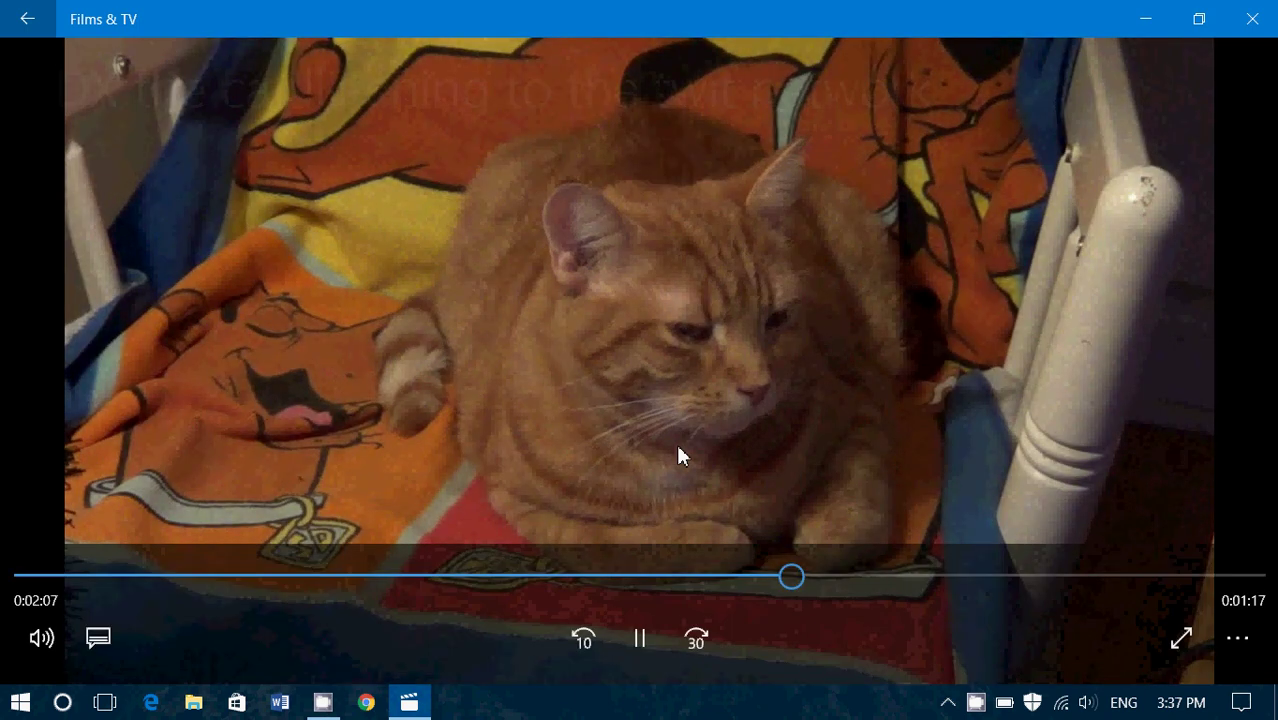
left_click(640, 640)
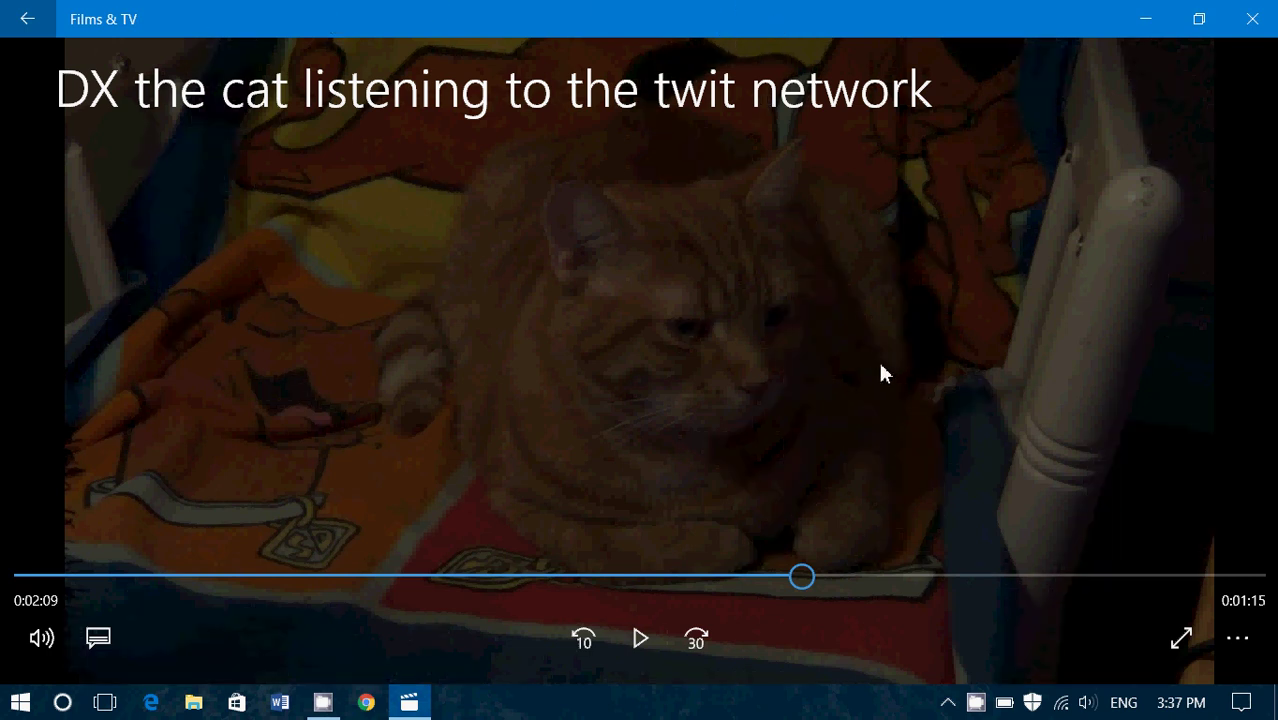
Step: Show the paused video in full screen and return to the windowed view
left_click(1181, 640)
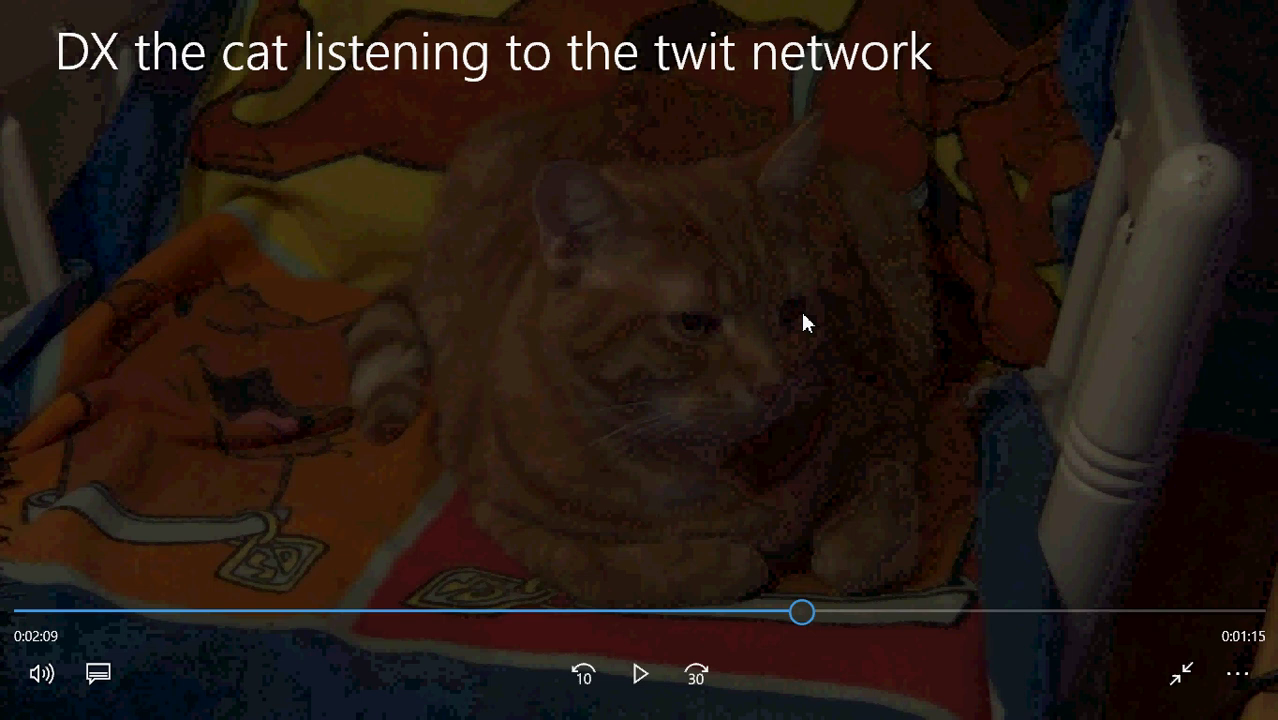
key("Escape")
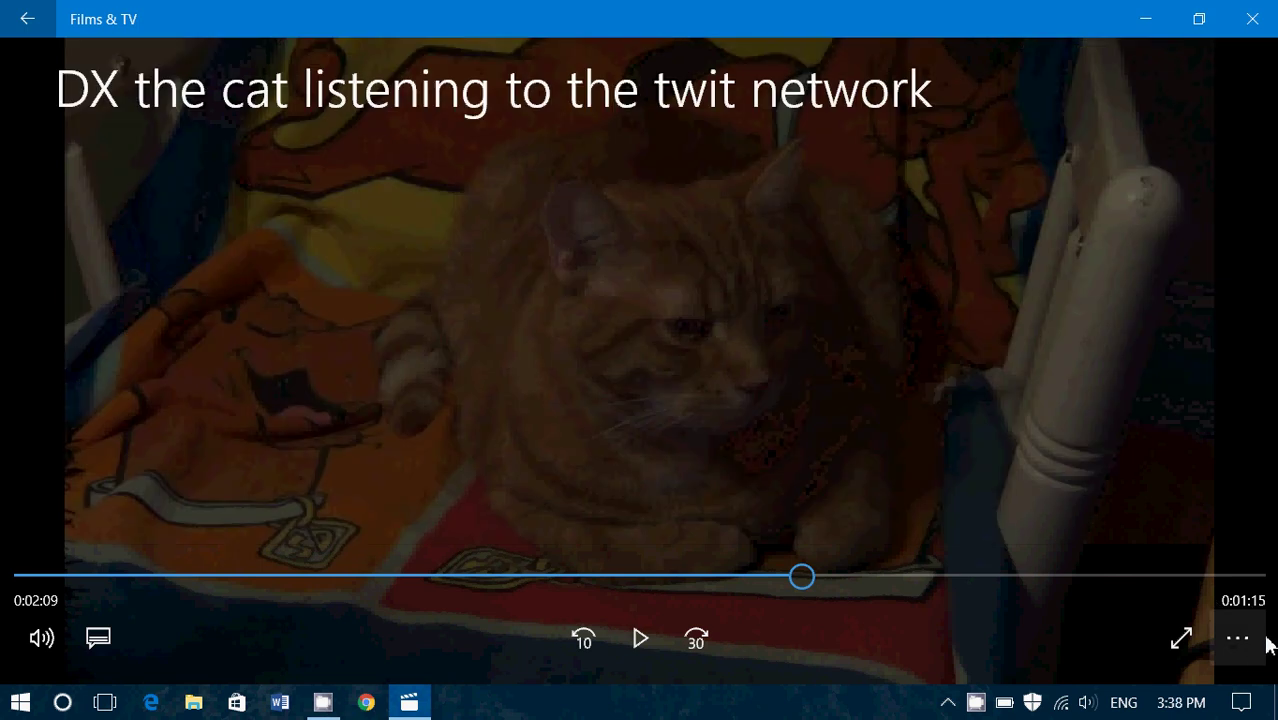
Step: Look for a device to cast the video to, and review the player's additional playback options
left_click(1250, 648)
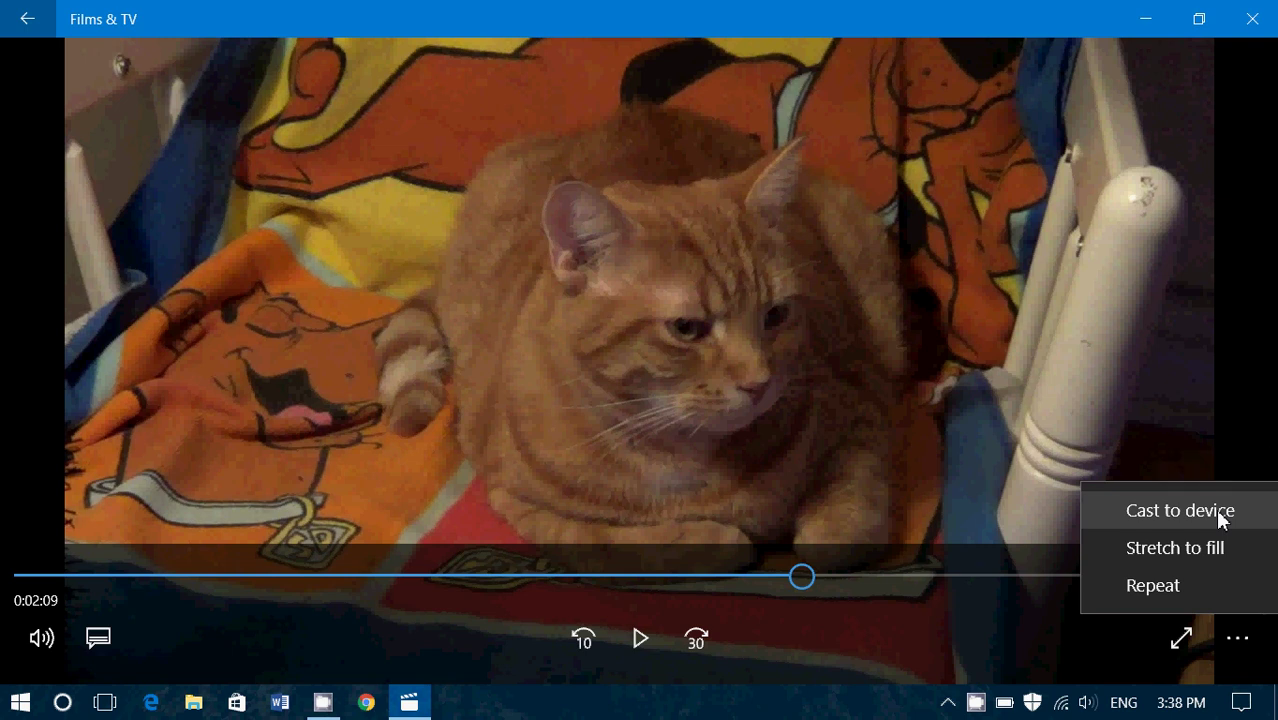
left_click(1217, 513)
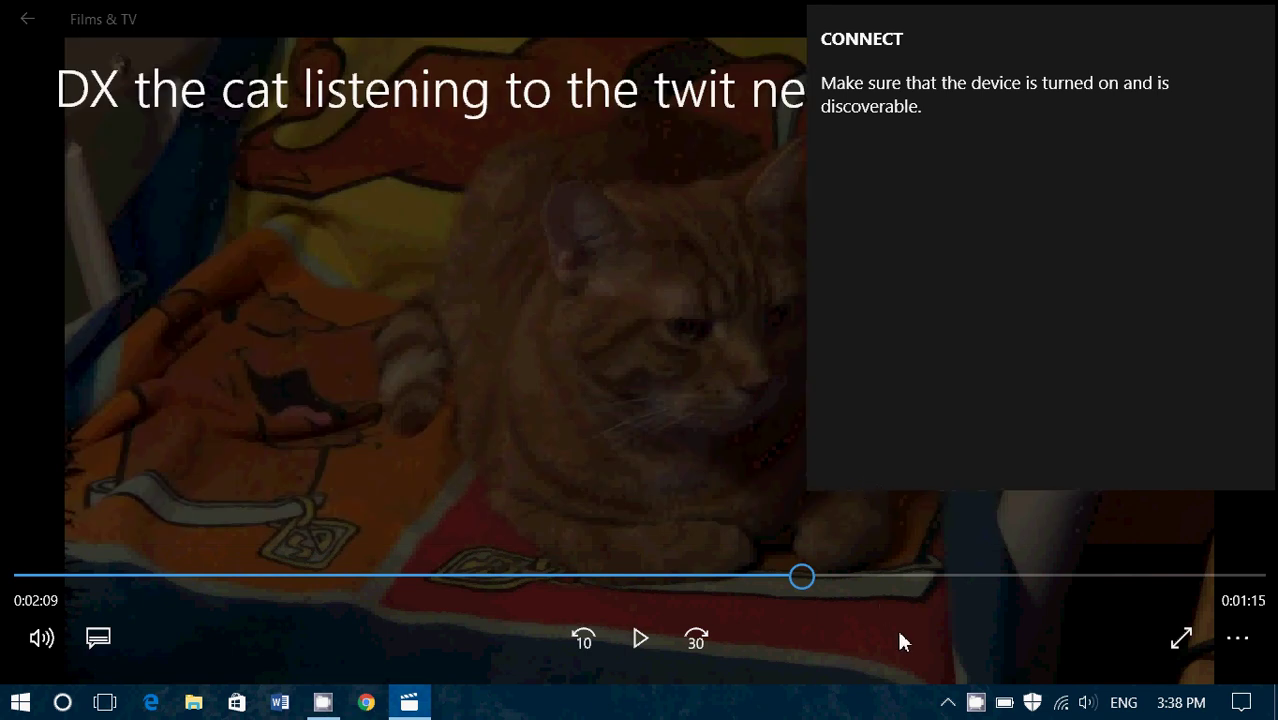
left_click(899, 640)
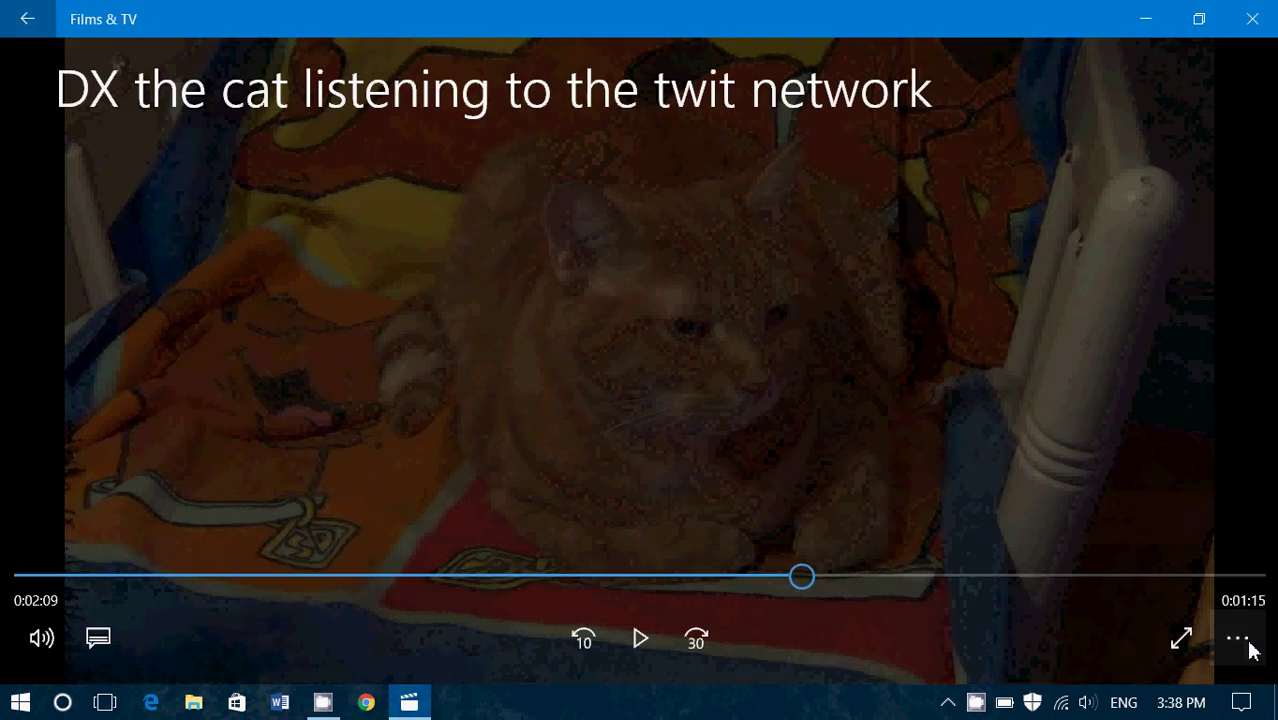
left_click(1247, 645)
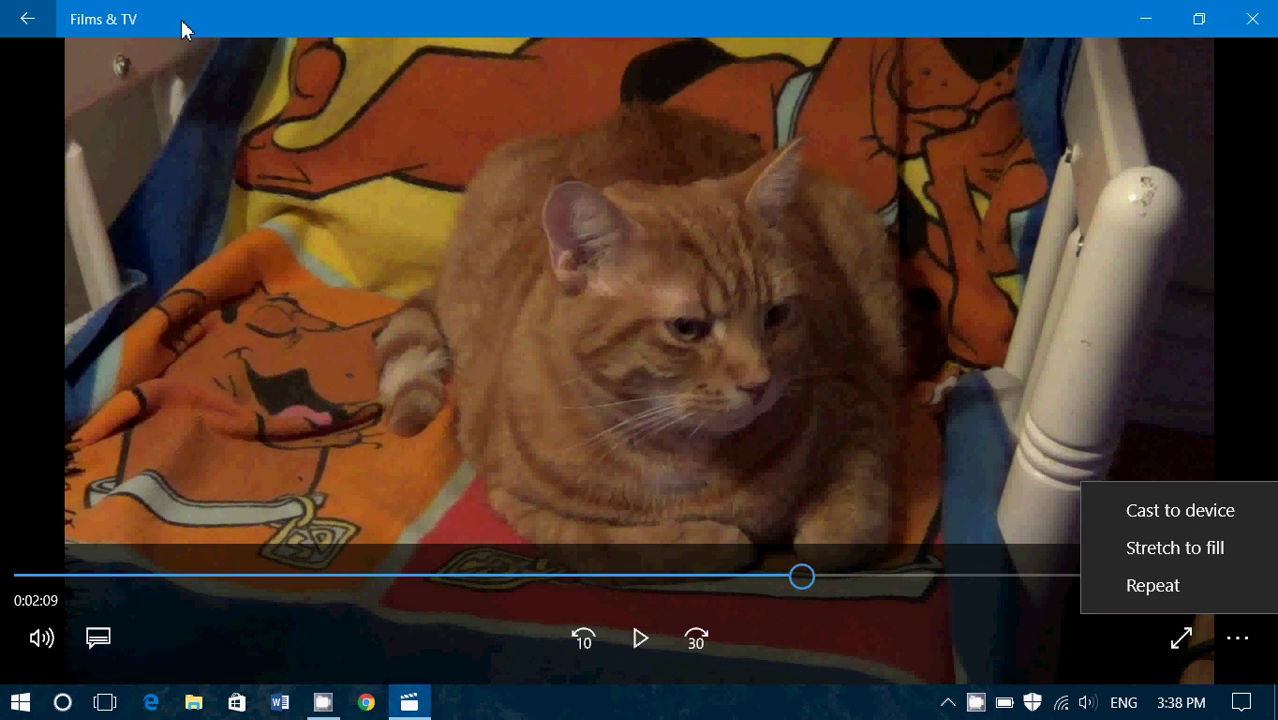
left_click(33, 24)
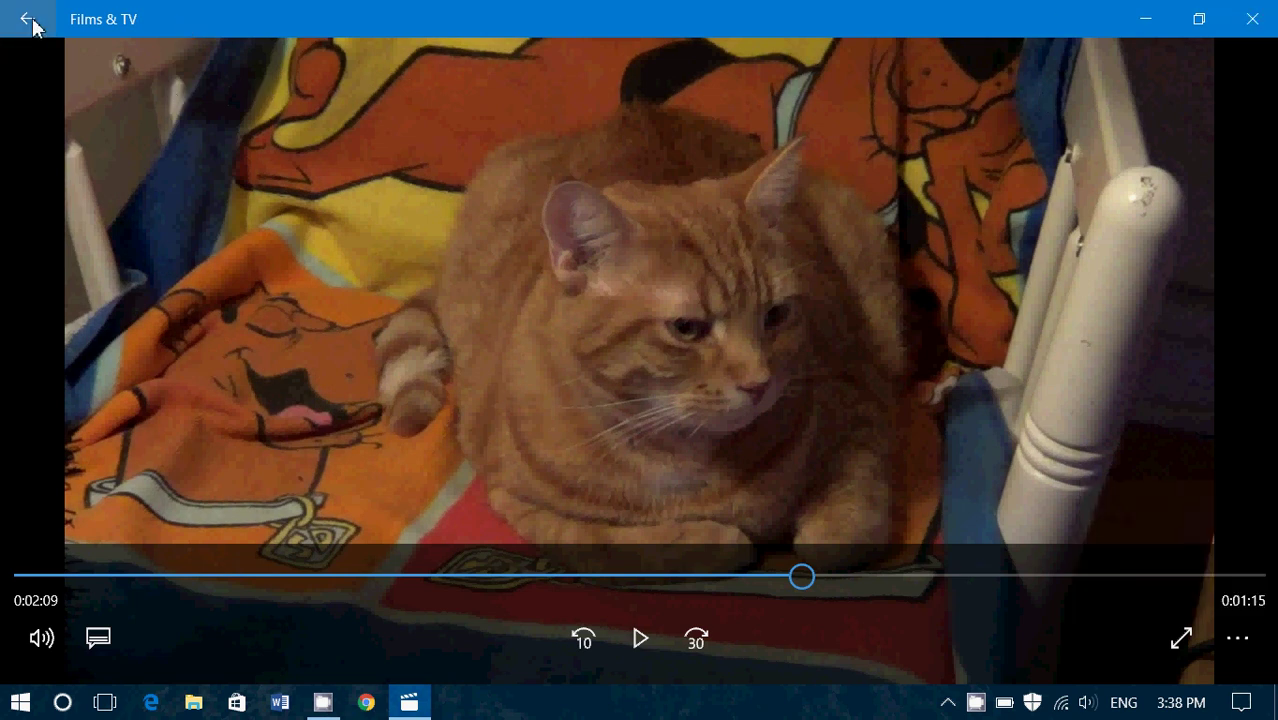
Step: Return to the video library, play an episode from the Season 4 folder, and go back to its episode list
left_click(33, 24)
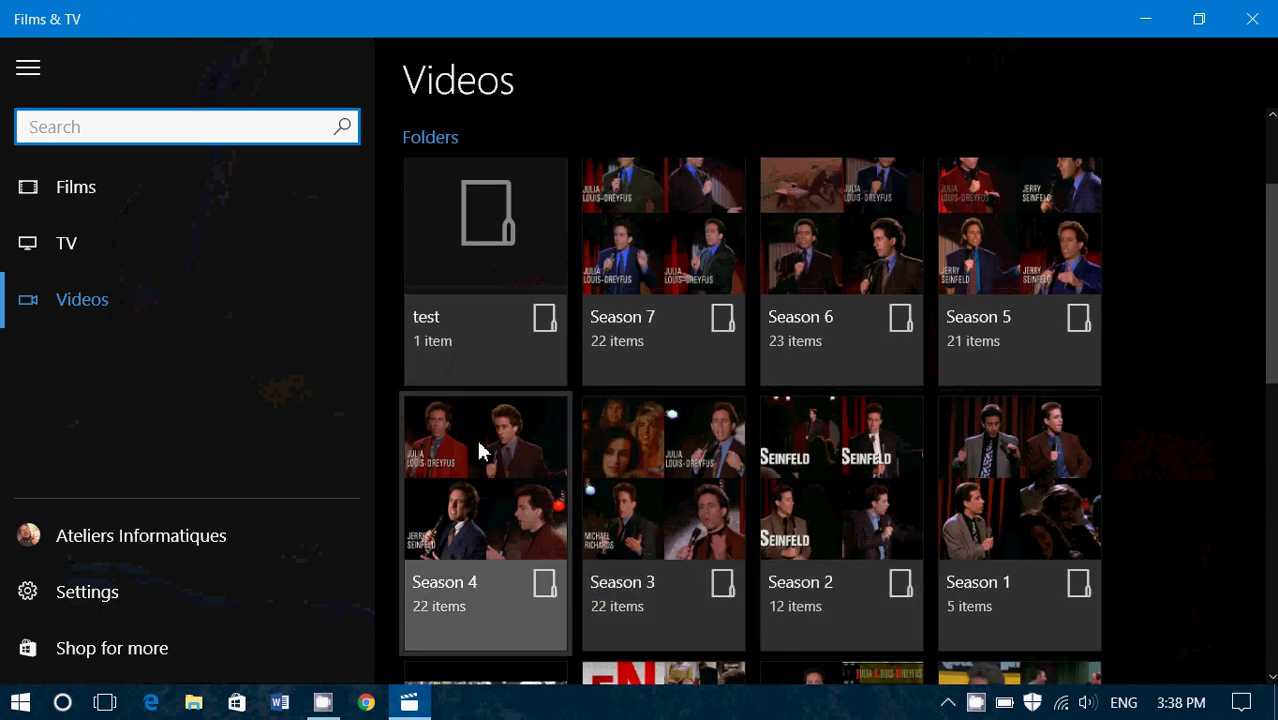
left_click(478, 443)
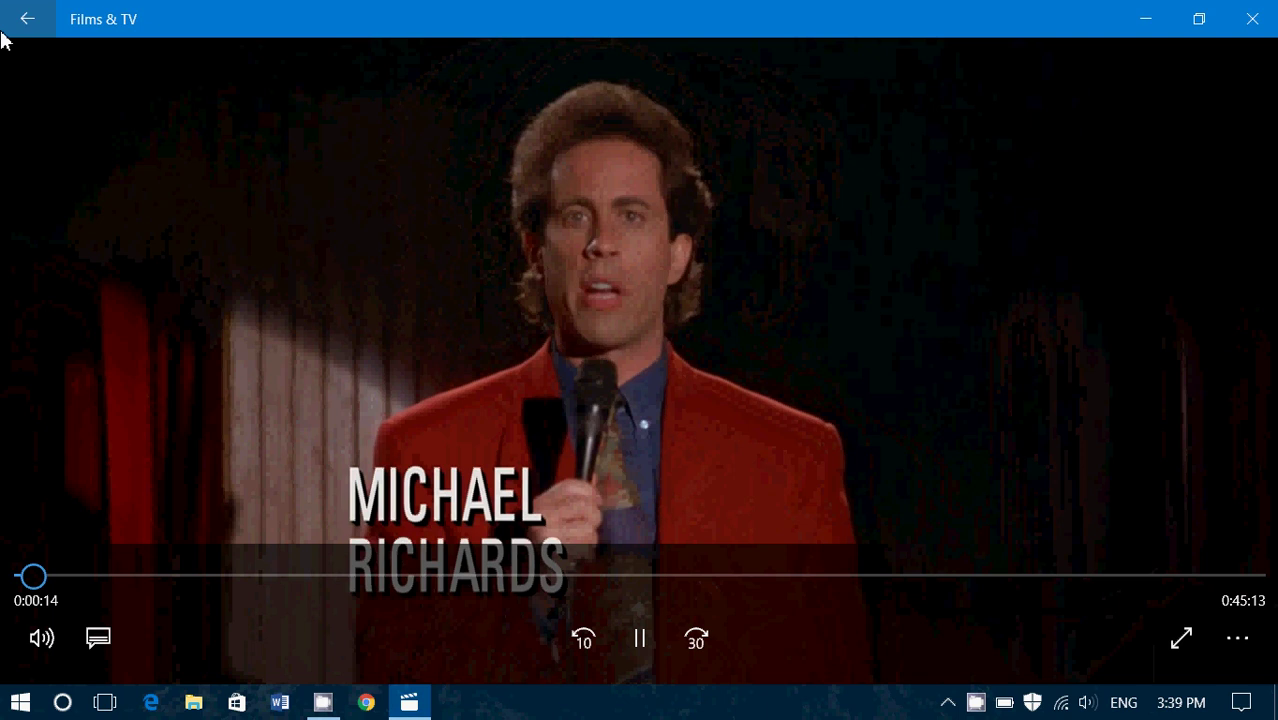
left_click(9, 22)
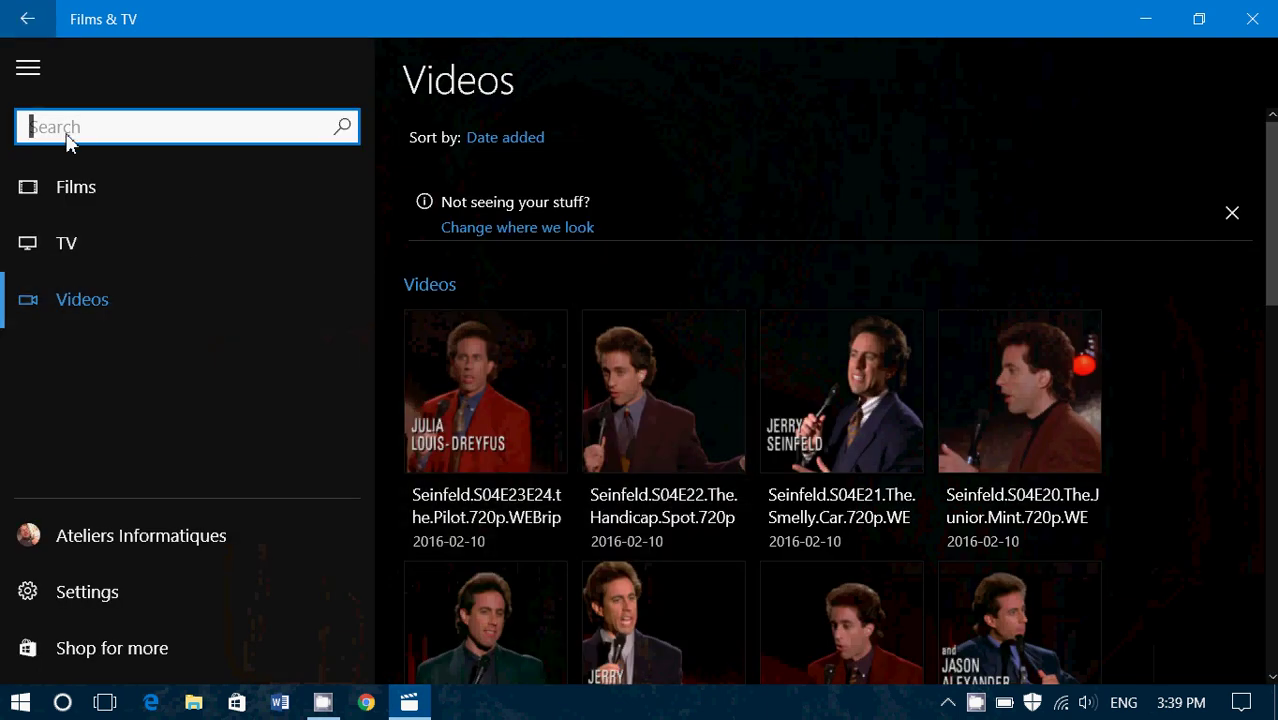
Step: Open the Specials folder from the video library, play The Breakthrough Season in it, and go back to the folder's video list
left_click(16, 16)
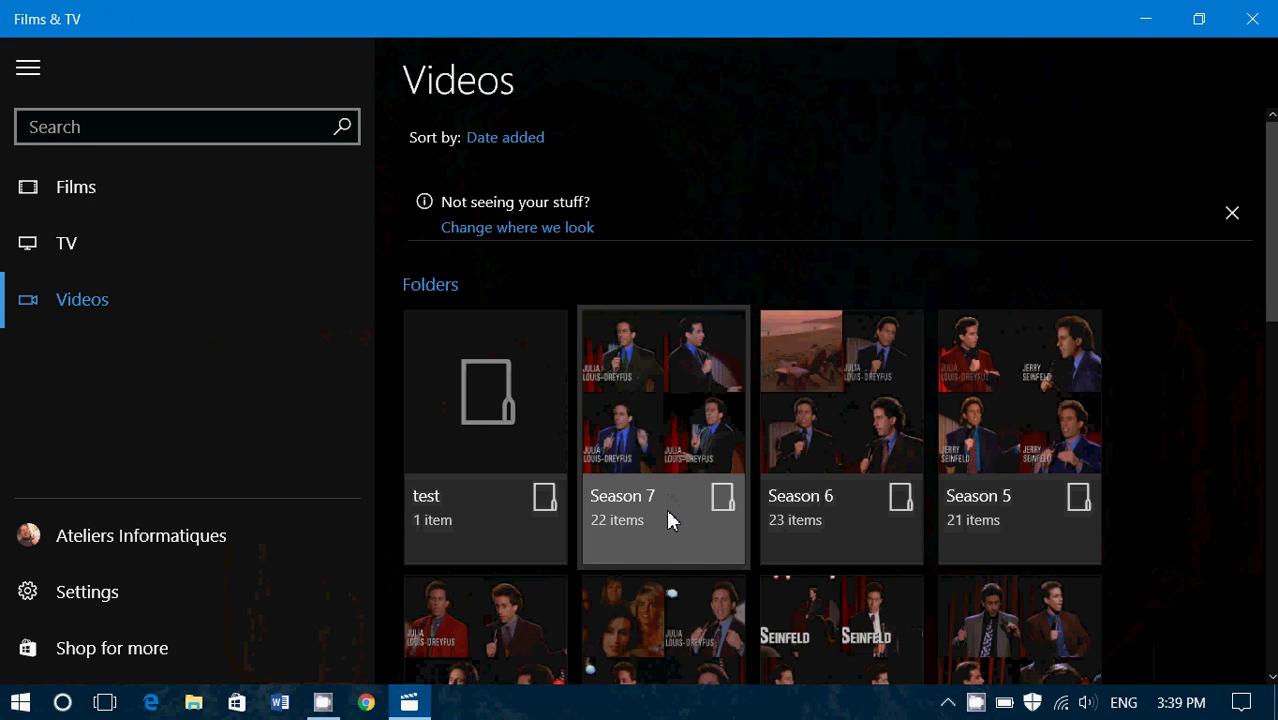
scroll(670, 585, "down", 4)
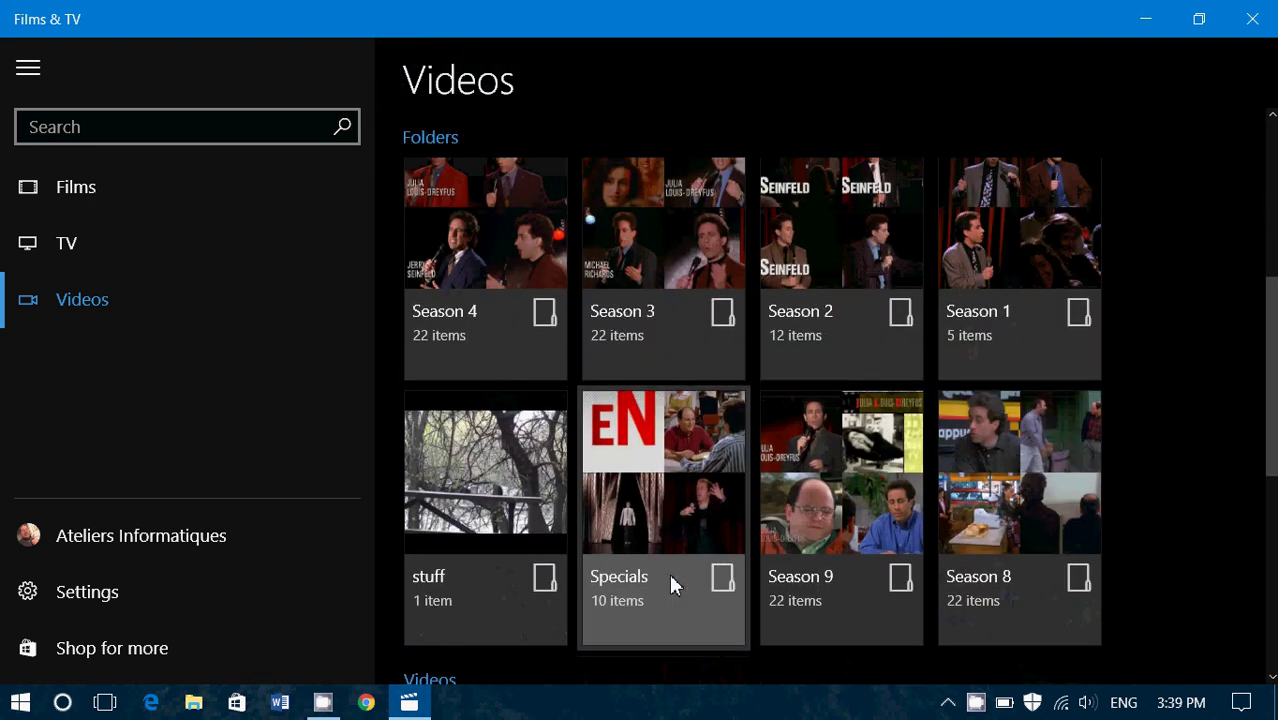
left_click(670, 585)
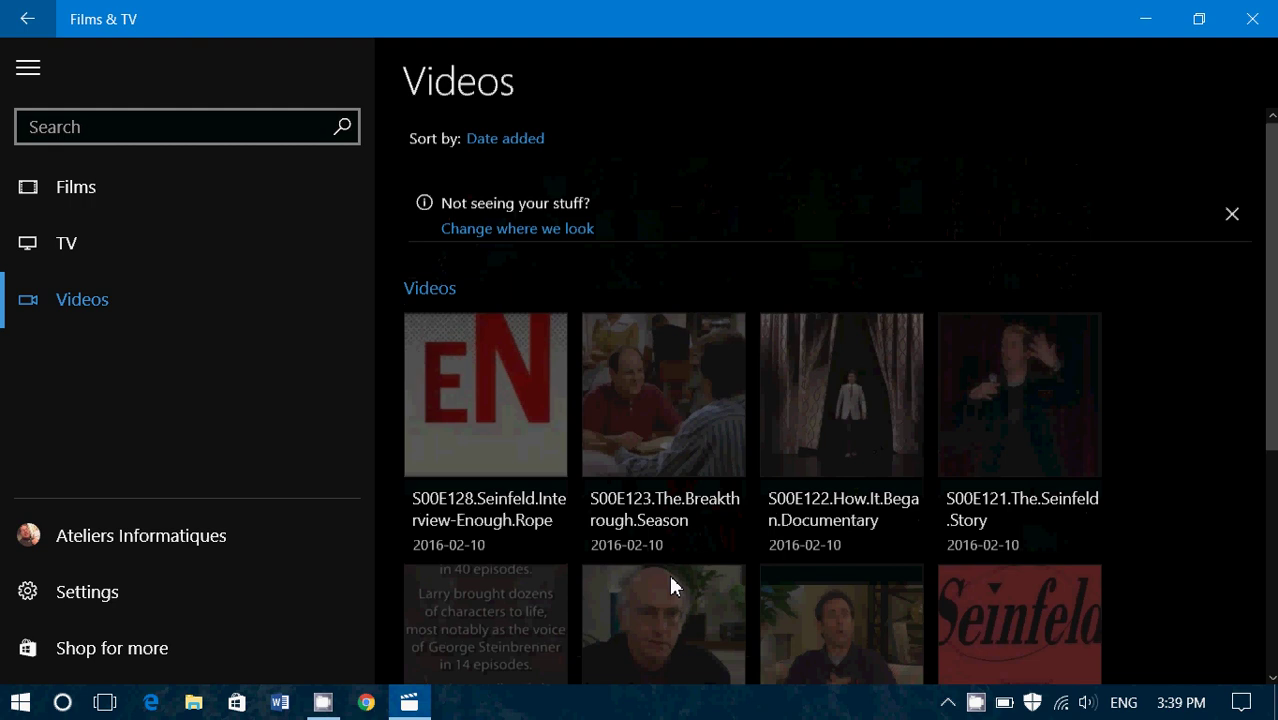
left_click(681, 417)
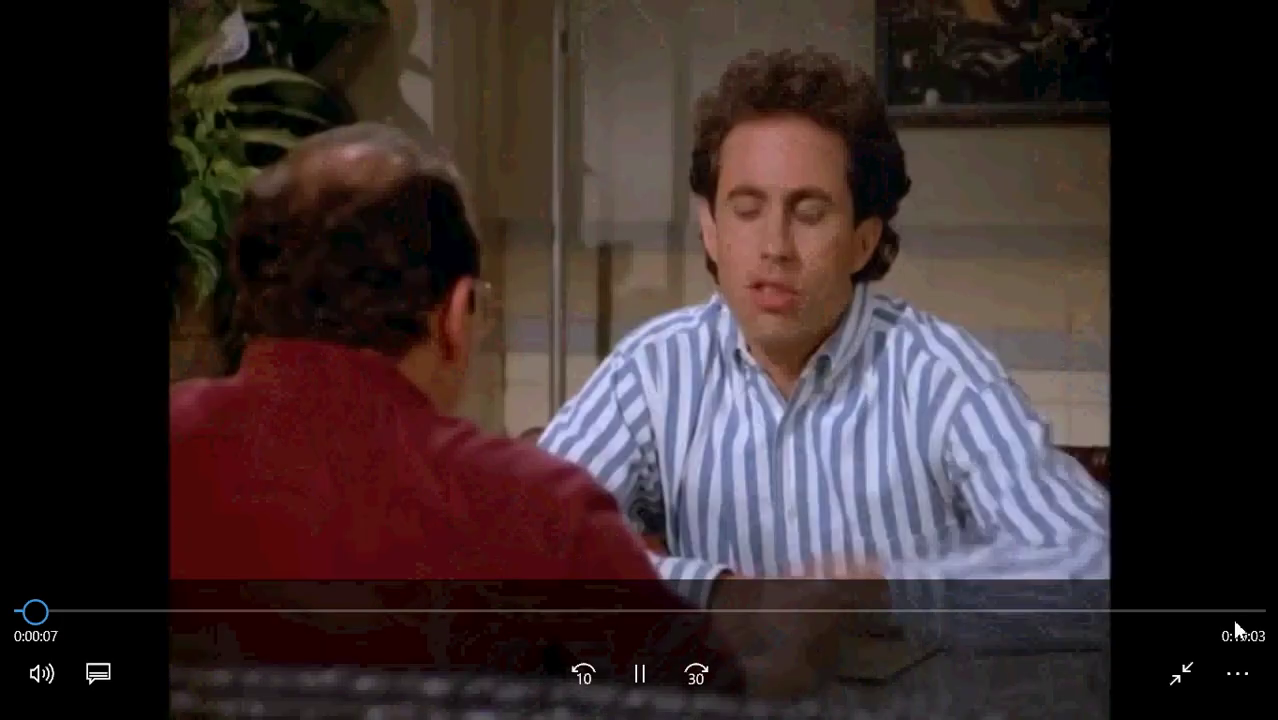
left_click(1238, 676)
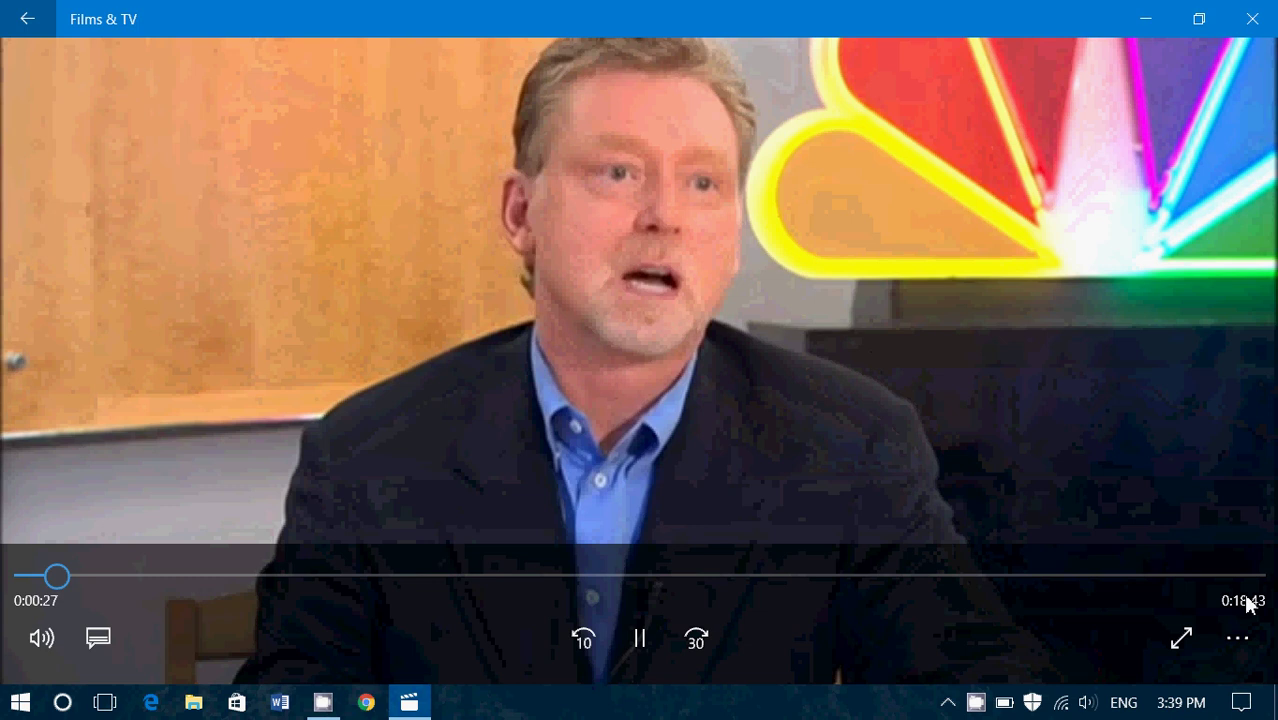
left_click(27, 18)
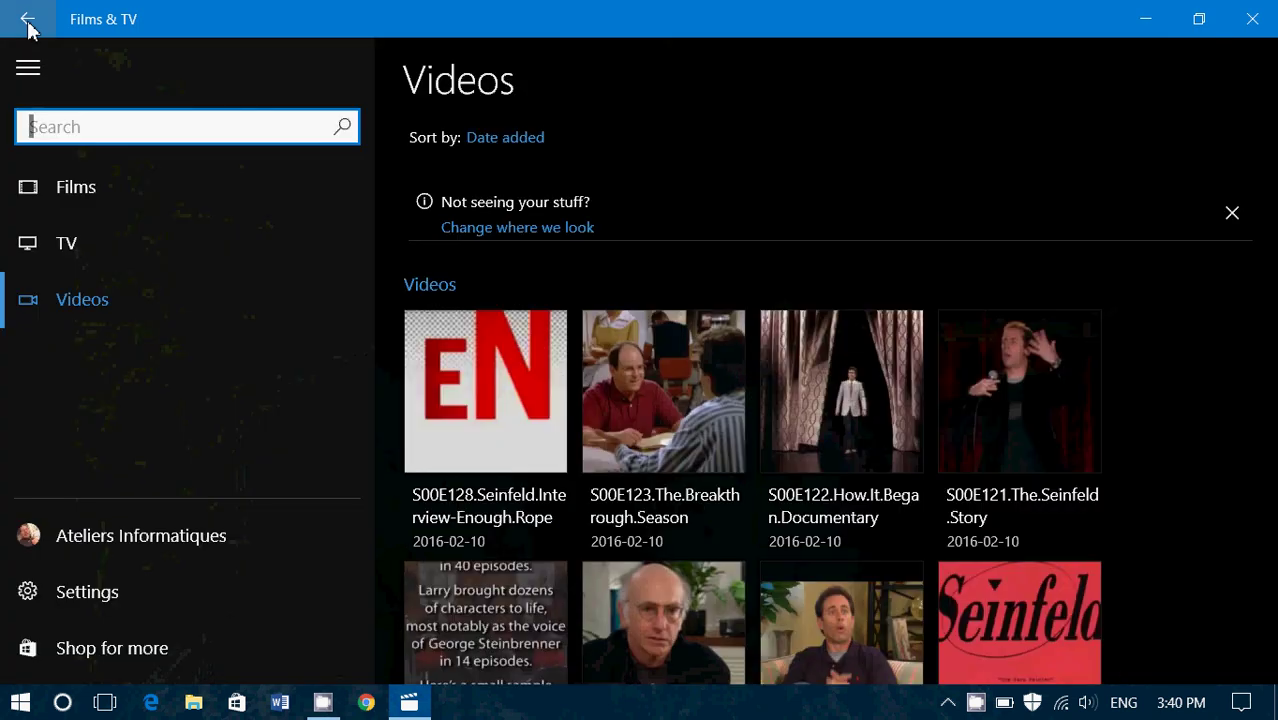
Step: Return to the video library and play the personal video "DX the cat listening to the twit network"
left_click(27, 27)
scroll(760, 460, "down", 3)
scroll(757, 462, "down", 5)
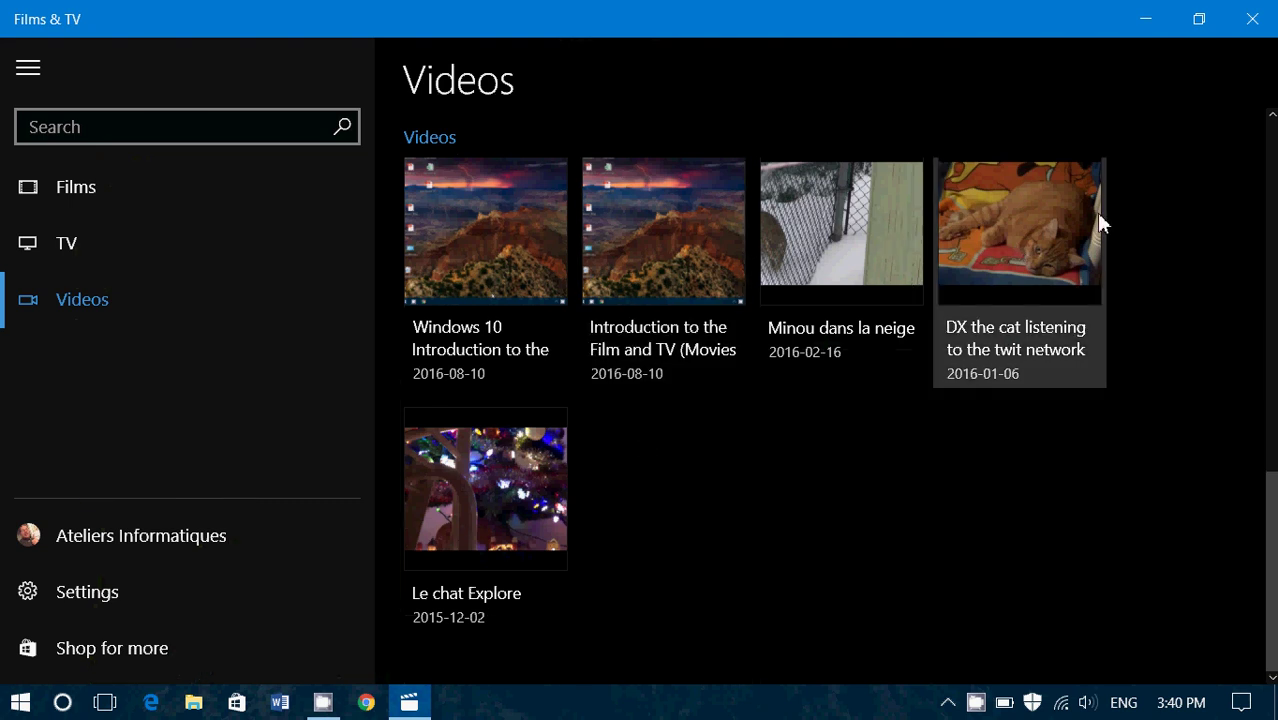
left_click(1025, 225)
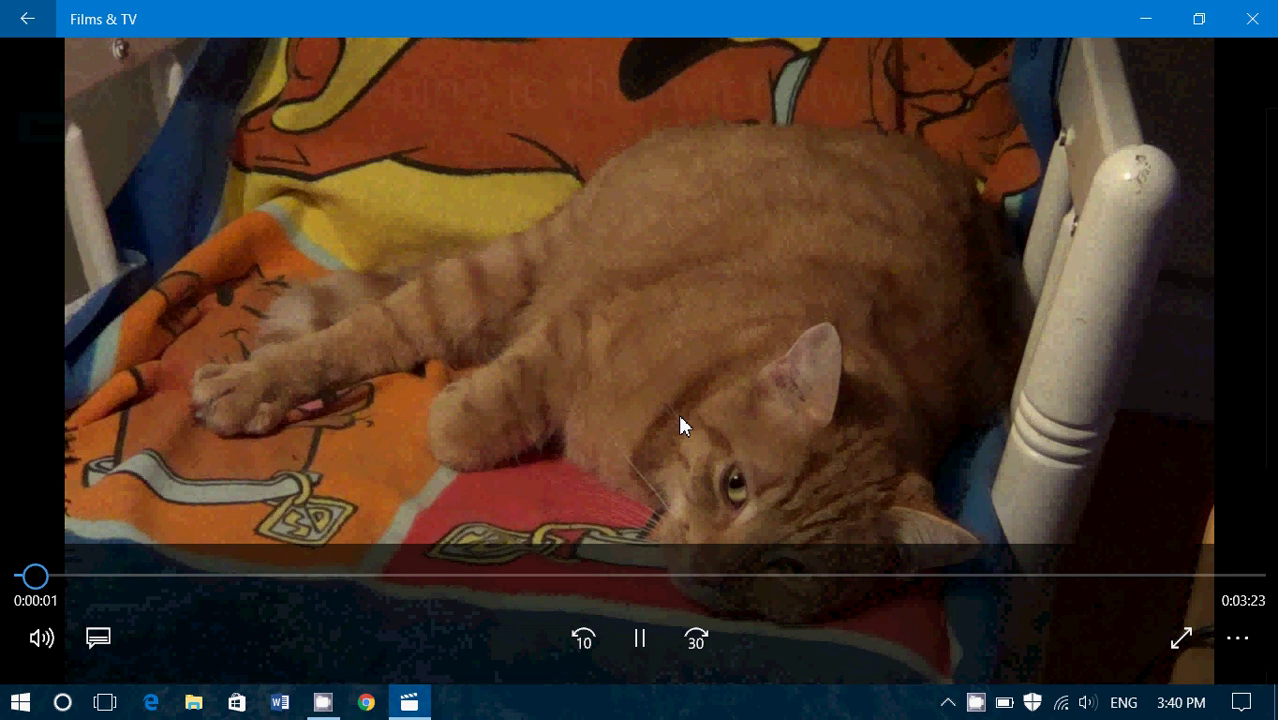
Step: Pause the cat video, jump ahead to about 0:02:45, and go back to the video library
left_click(638, 637)
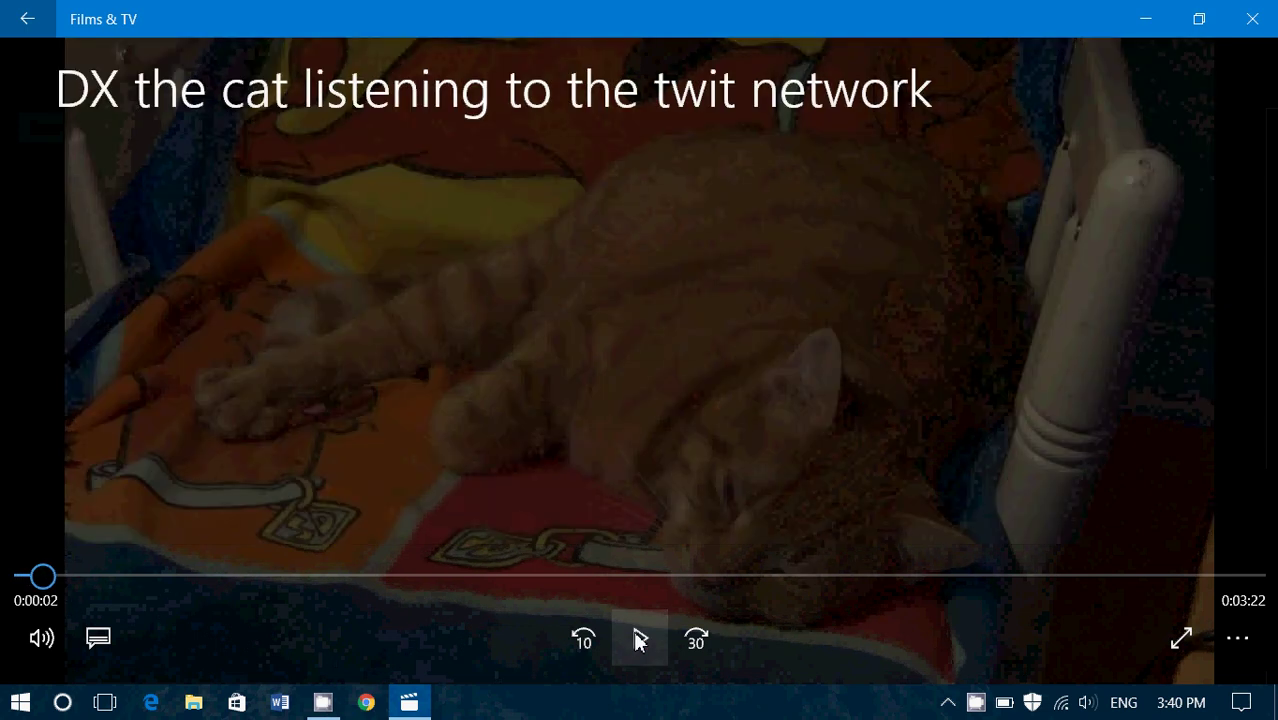
left_click(1019, 577)
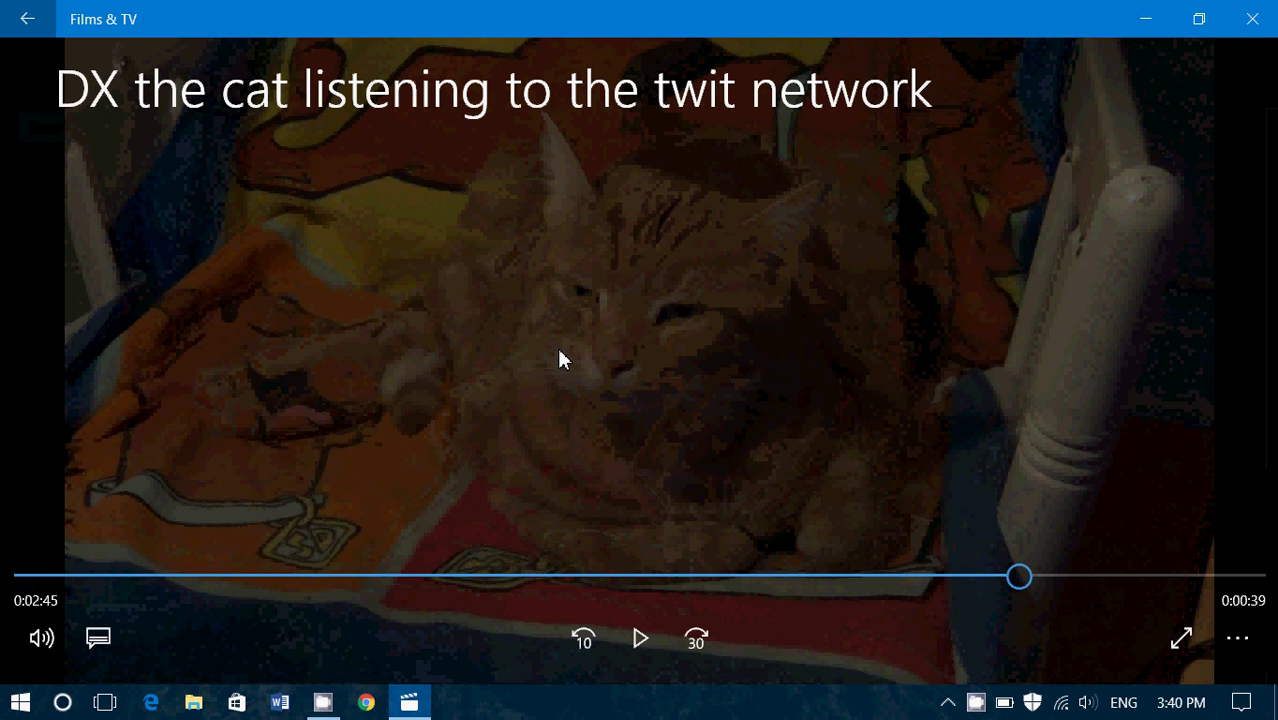
left_click(22, 20)
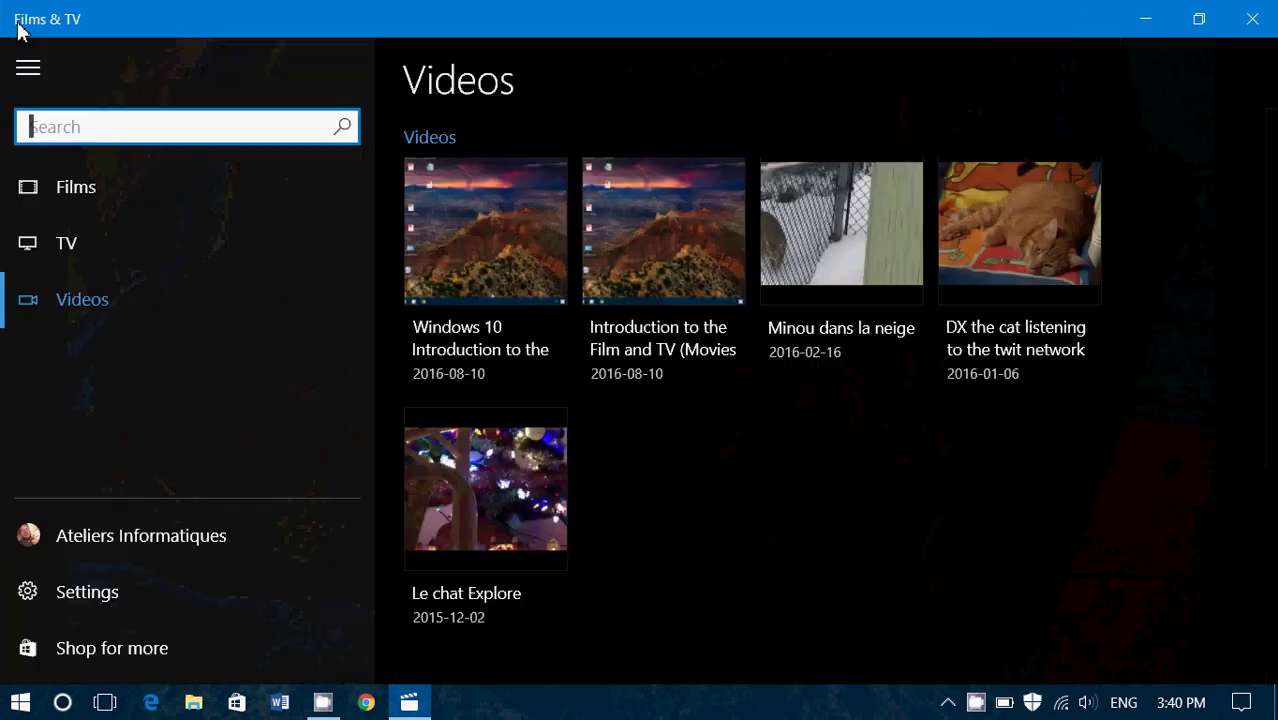
Step: Open the app's settings, view the registered download devices, and close that list
left_click(104, 603)
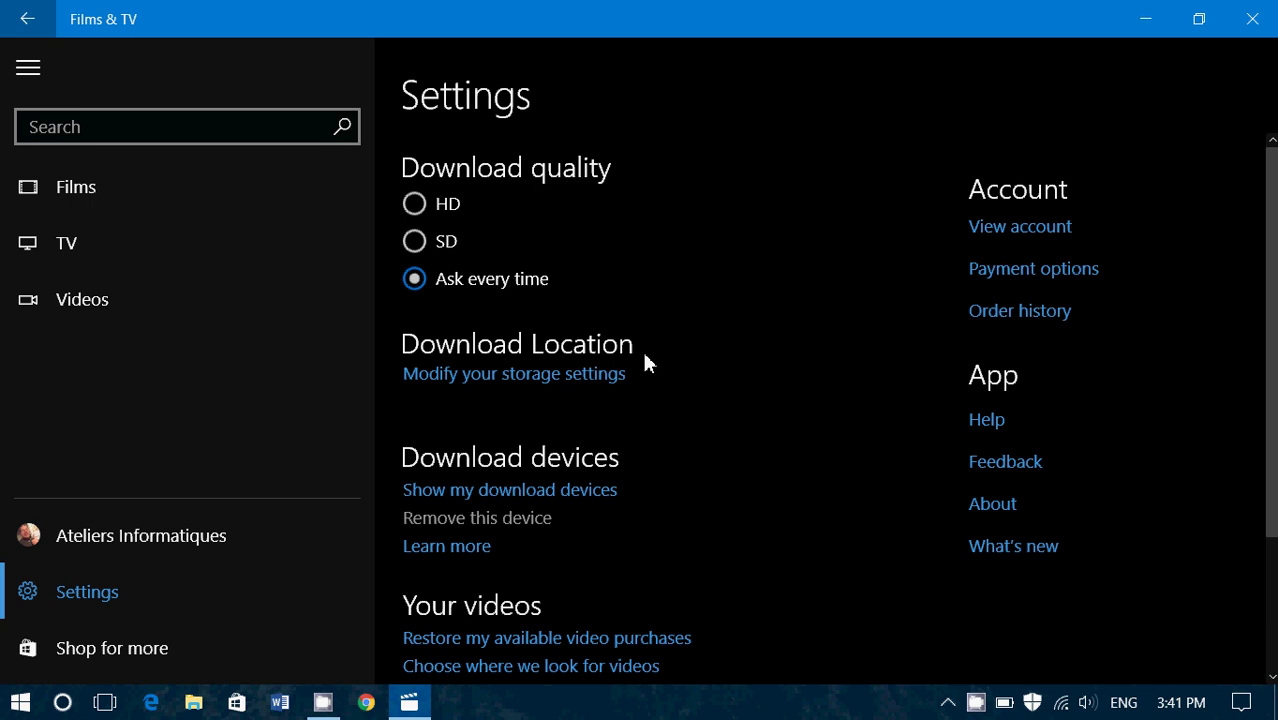
scroll(645, 363, "down", 2)
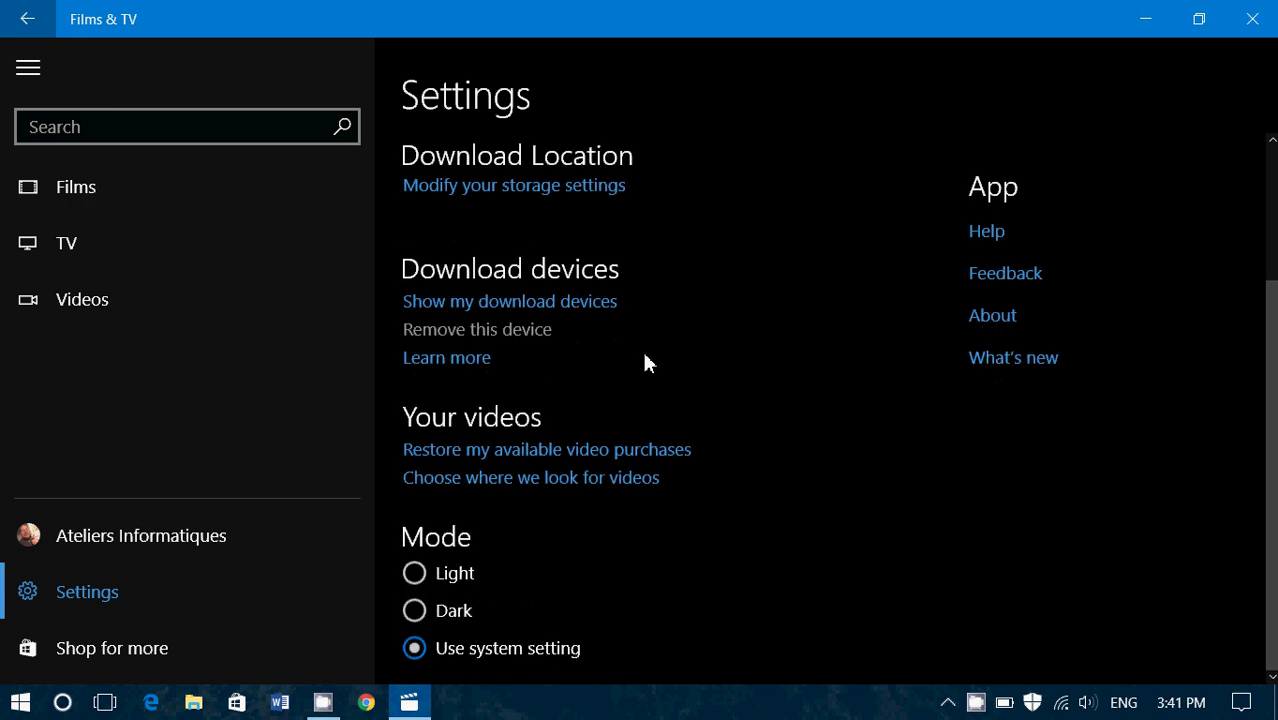
left_click(590, 308)
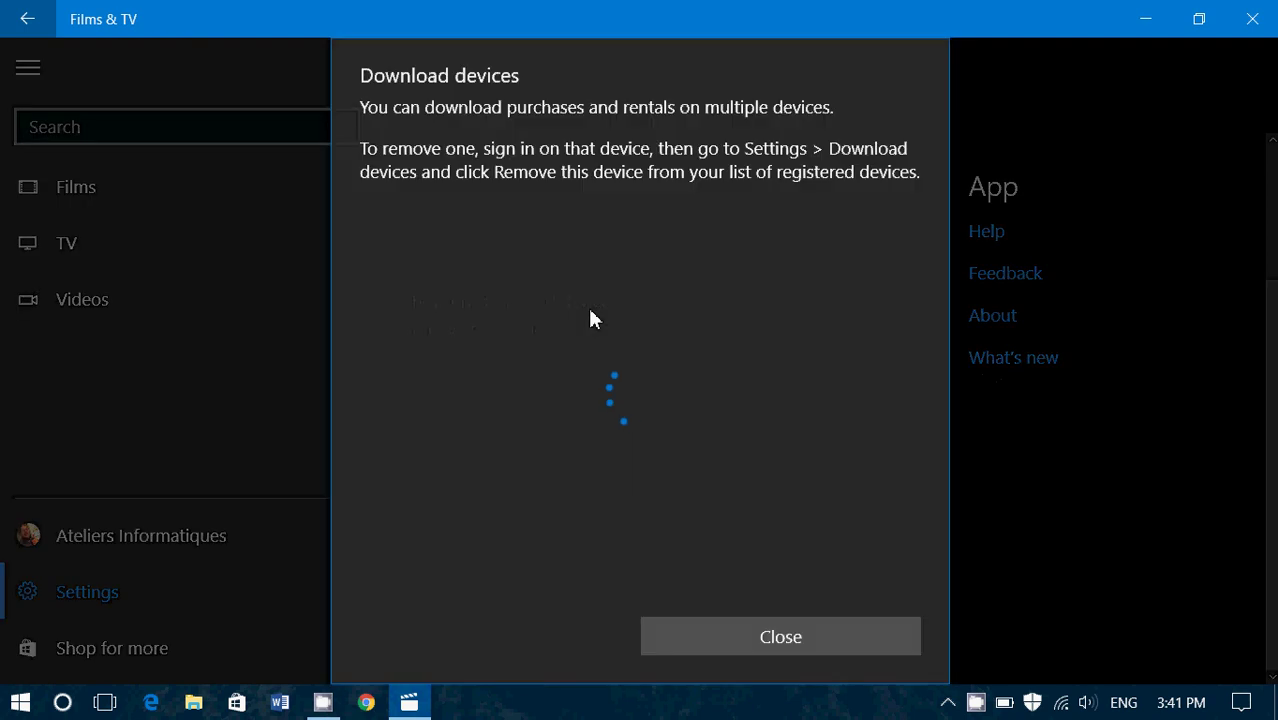
left_click(803, 637)
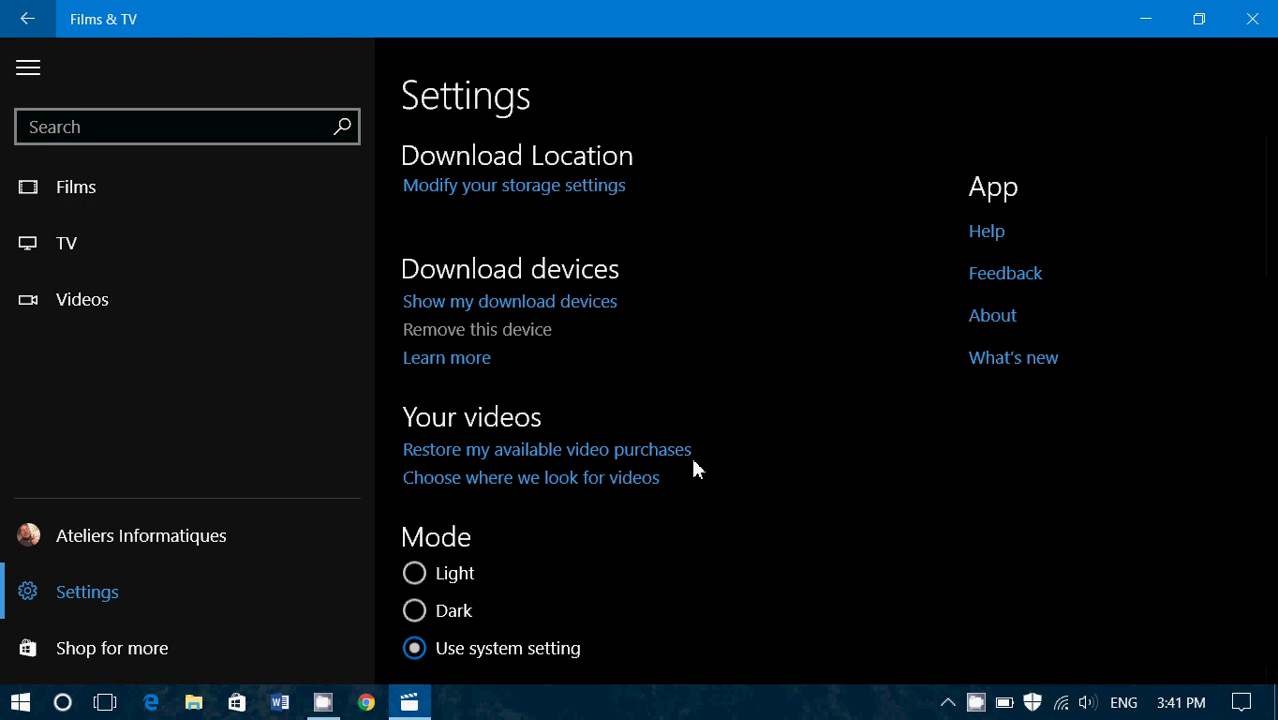
Step: Review which local folders are watched for videos, browse for another folder to add without adding one, and close the folder list
left_click(630, 486)
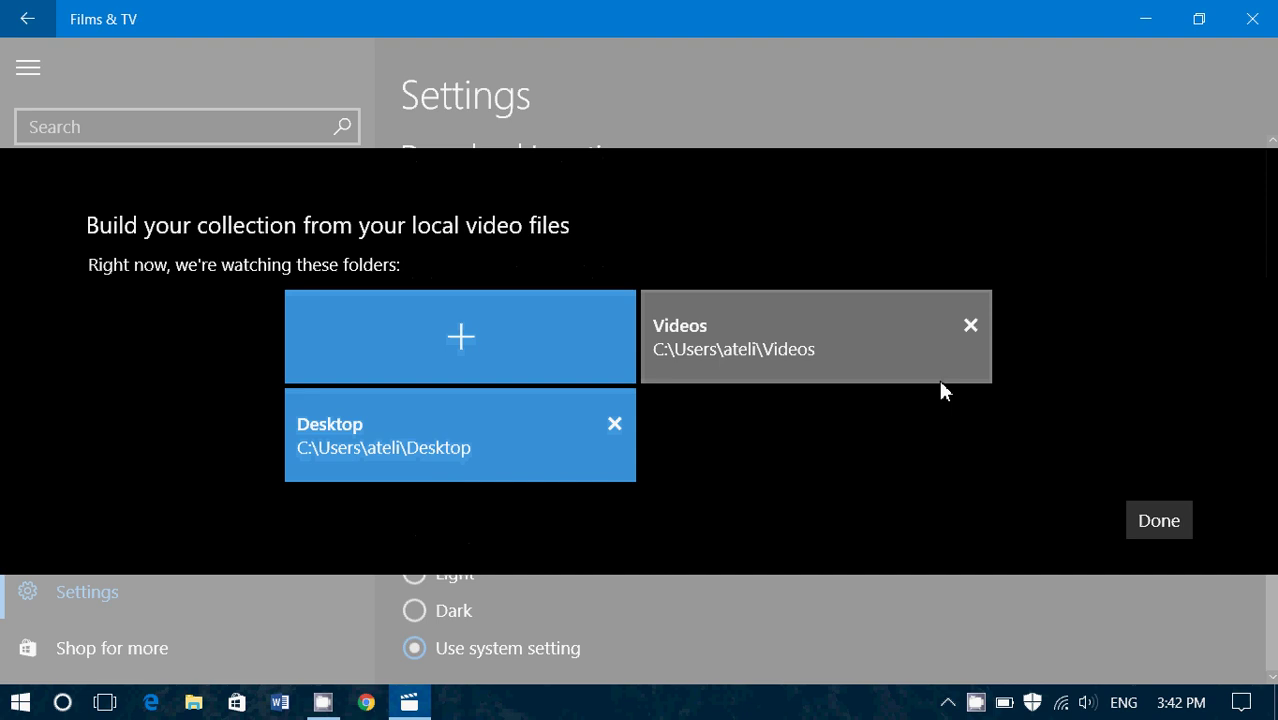
left_click(1161, 527)
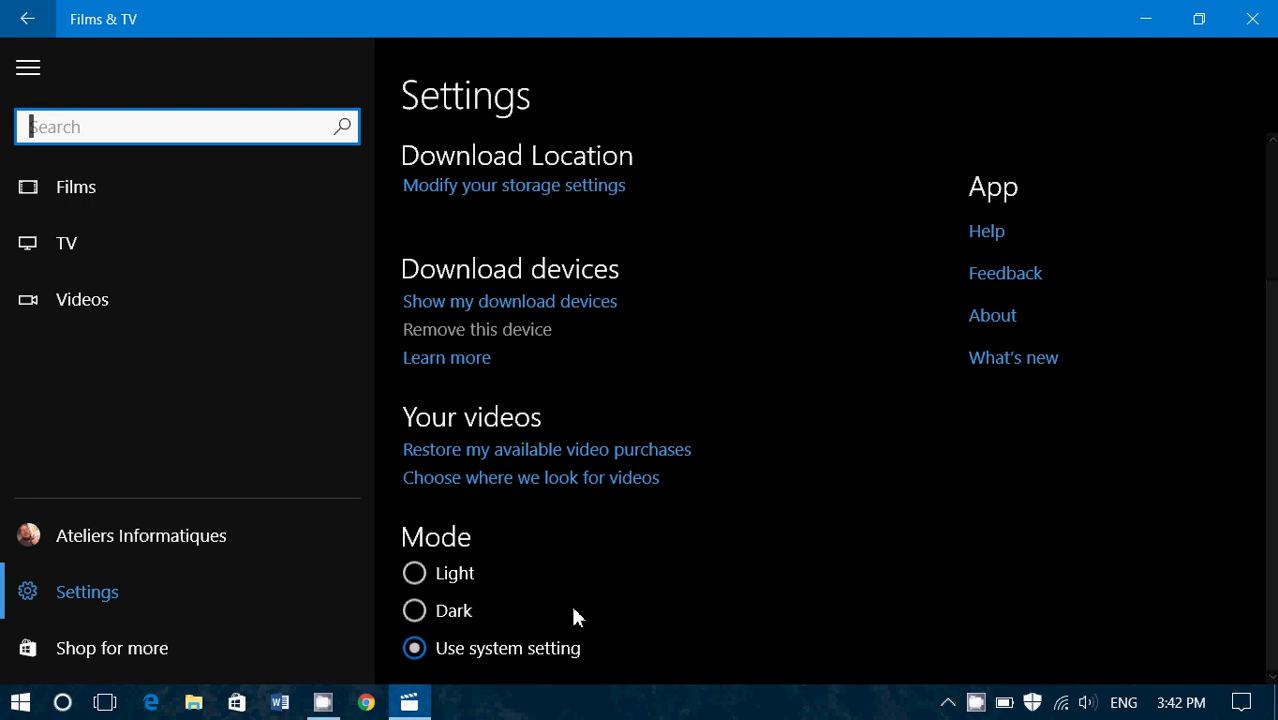
left_click(578, 479)
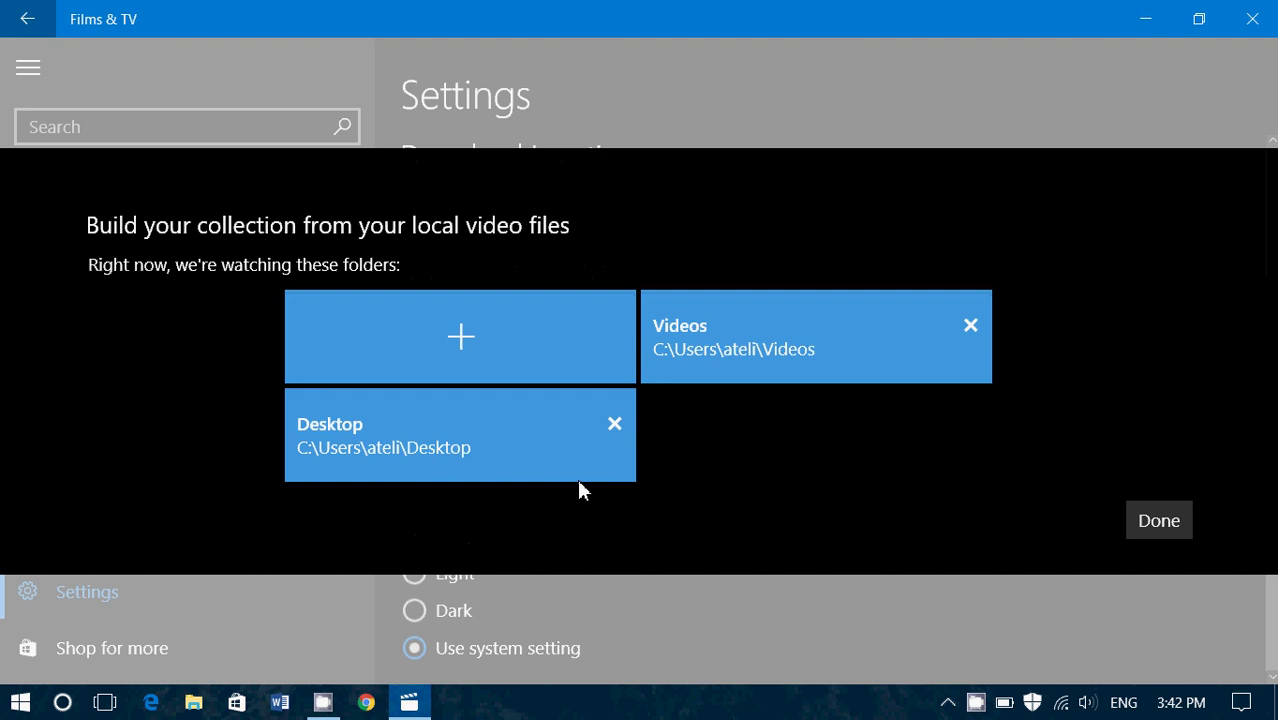
left_click(440, 318)
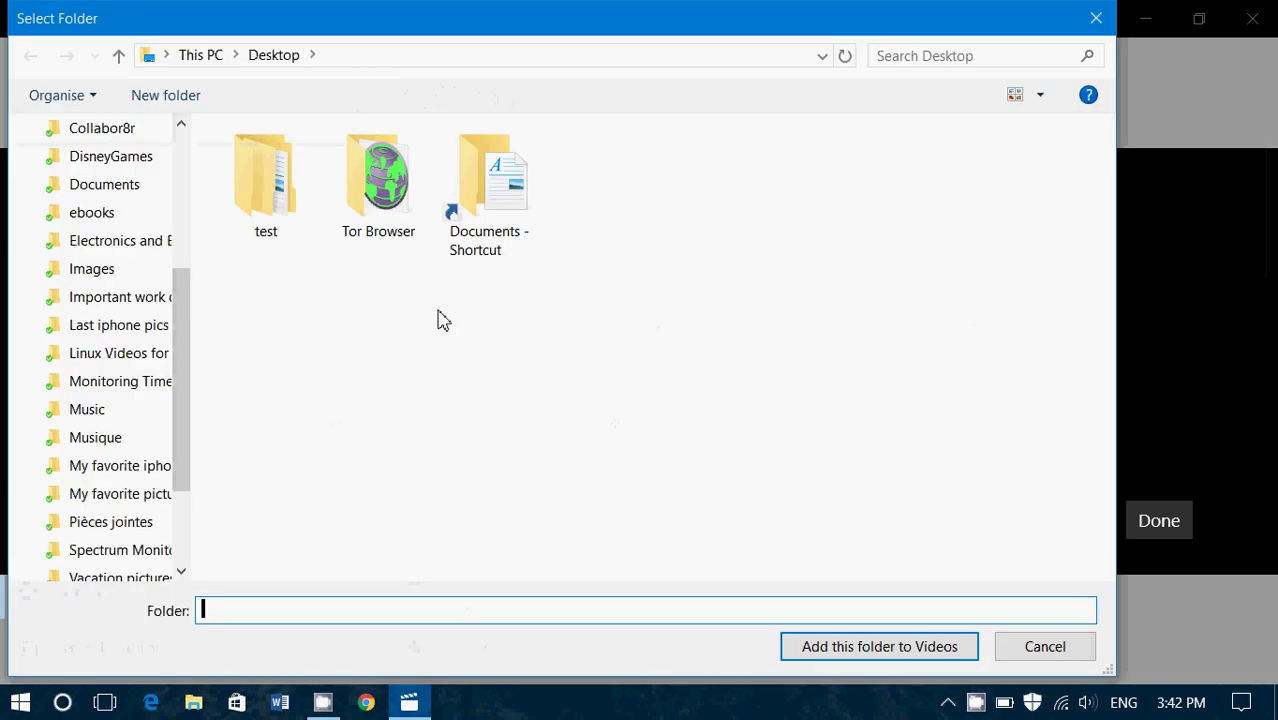
left_click_drag(195, 318, 191, 371)
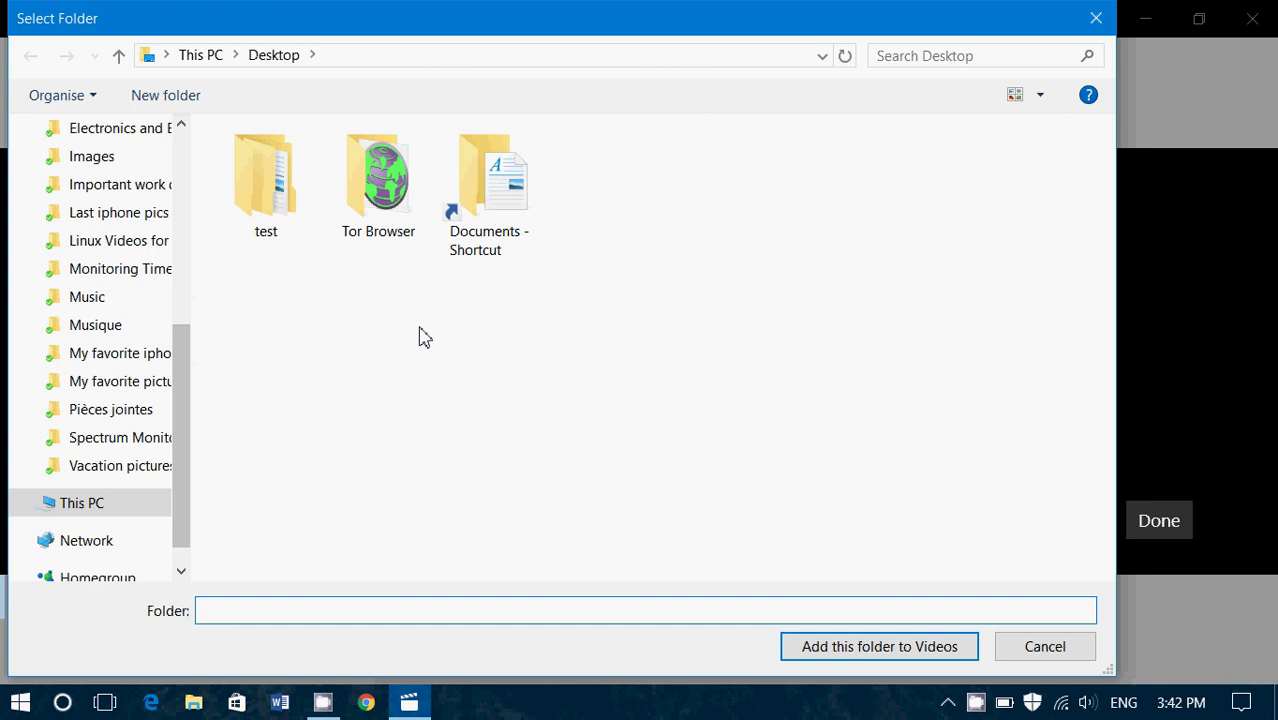
left_click(1066, 647)
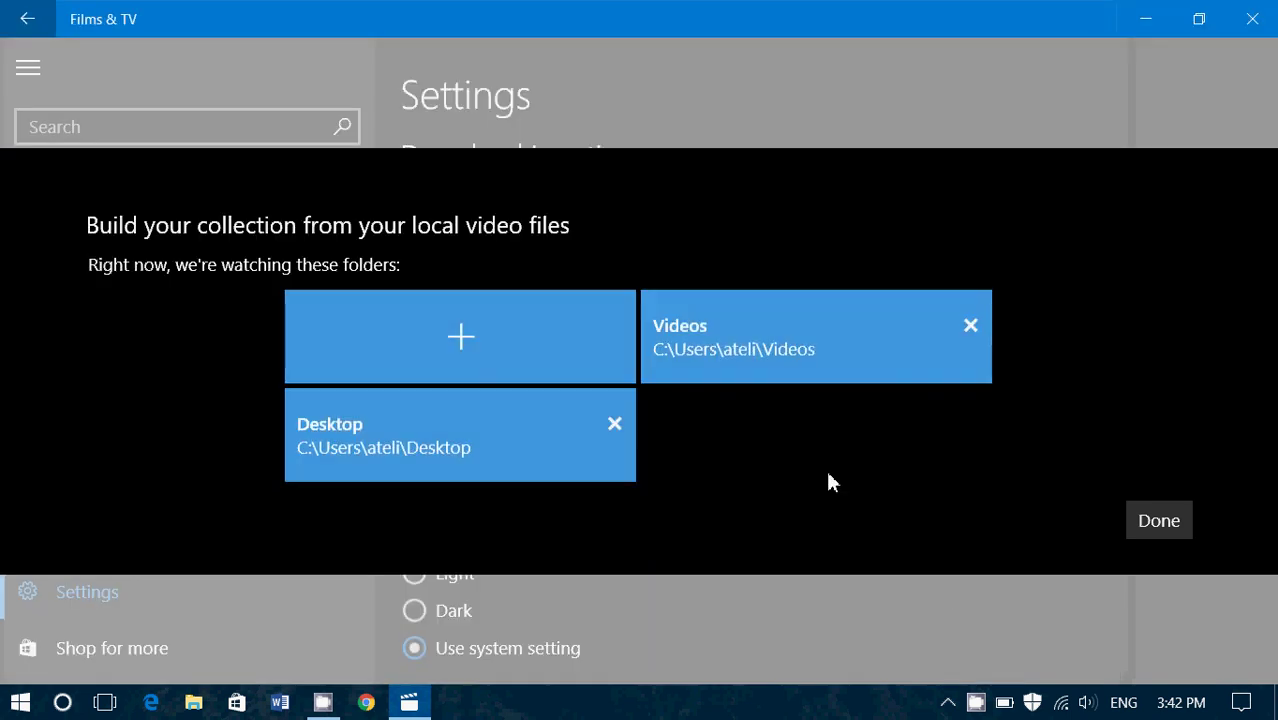
left_click(1150, 522)
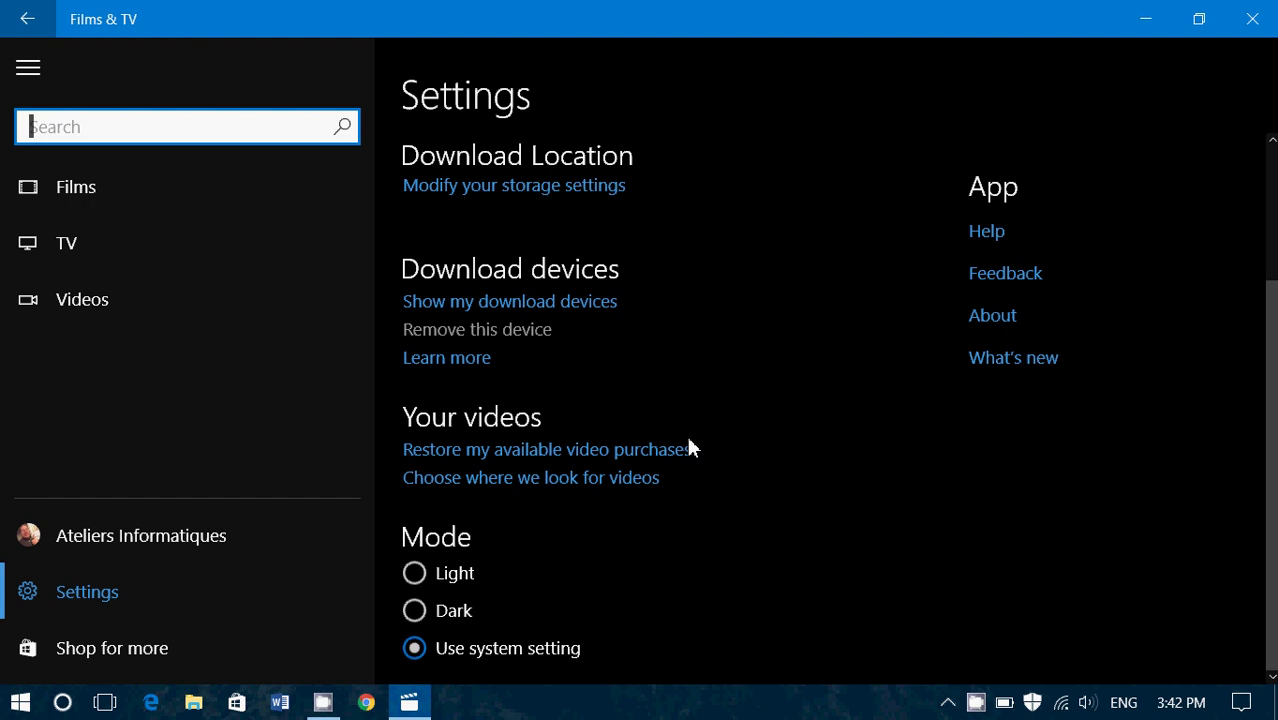
Step: Review the download, account, app and mode sections of the settings, and return to the video library
scroll(800, 358, "up", 2)
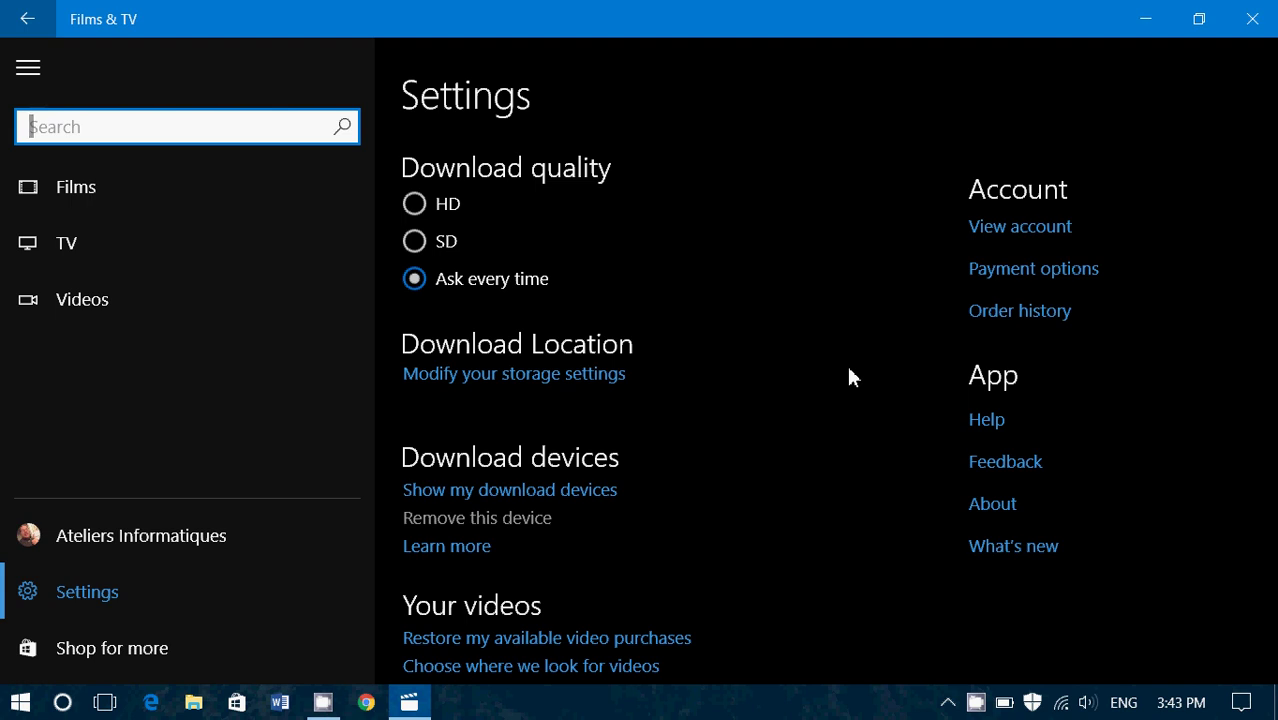
scroll(760, 408, "down", 3)
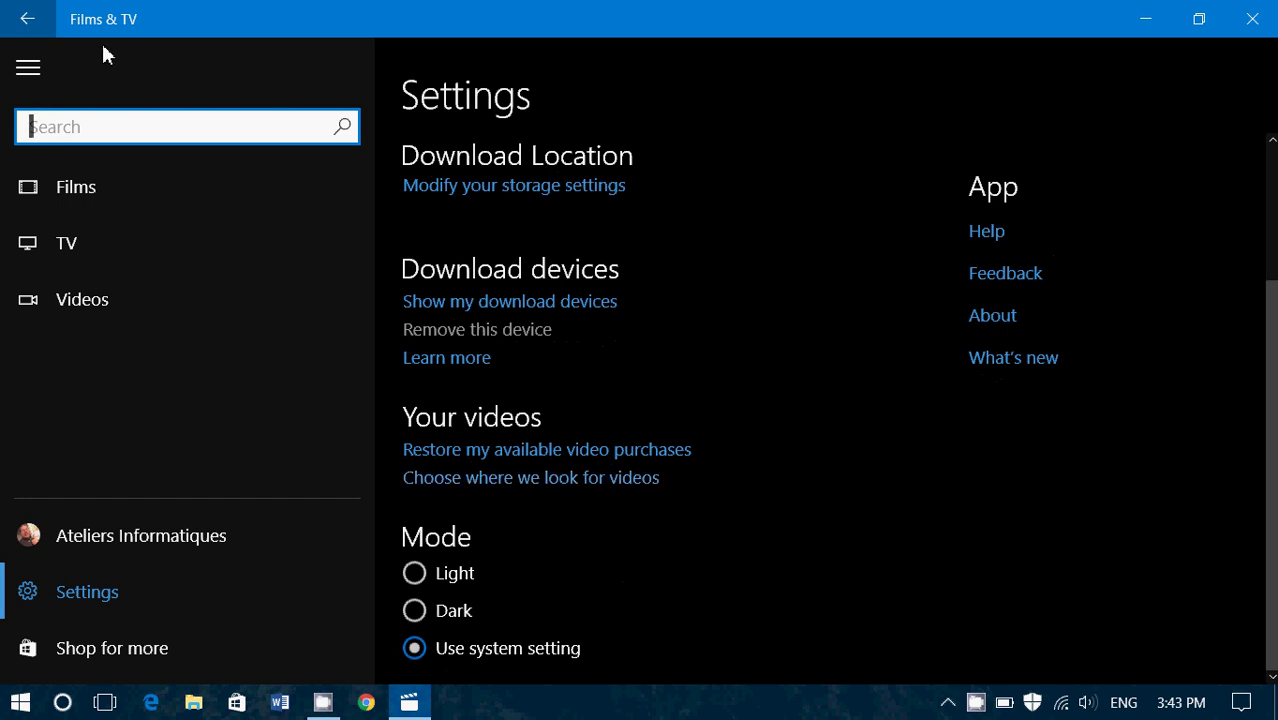
left_click(25, 22)
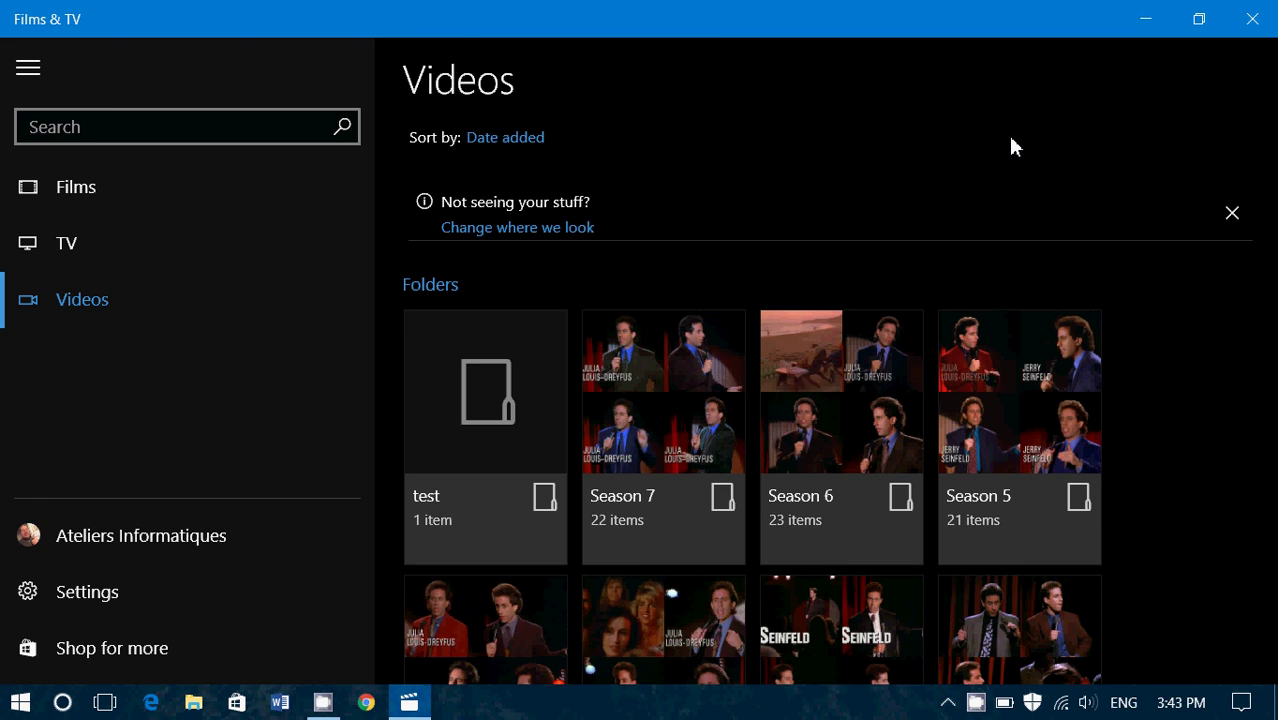
left_click(978, 704)
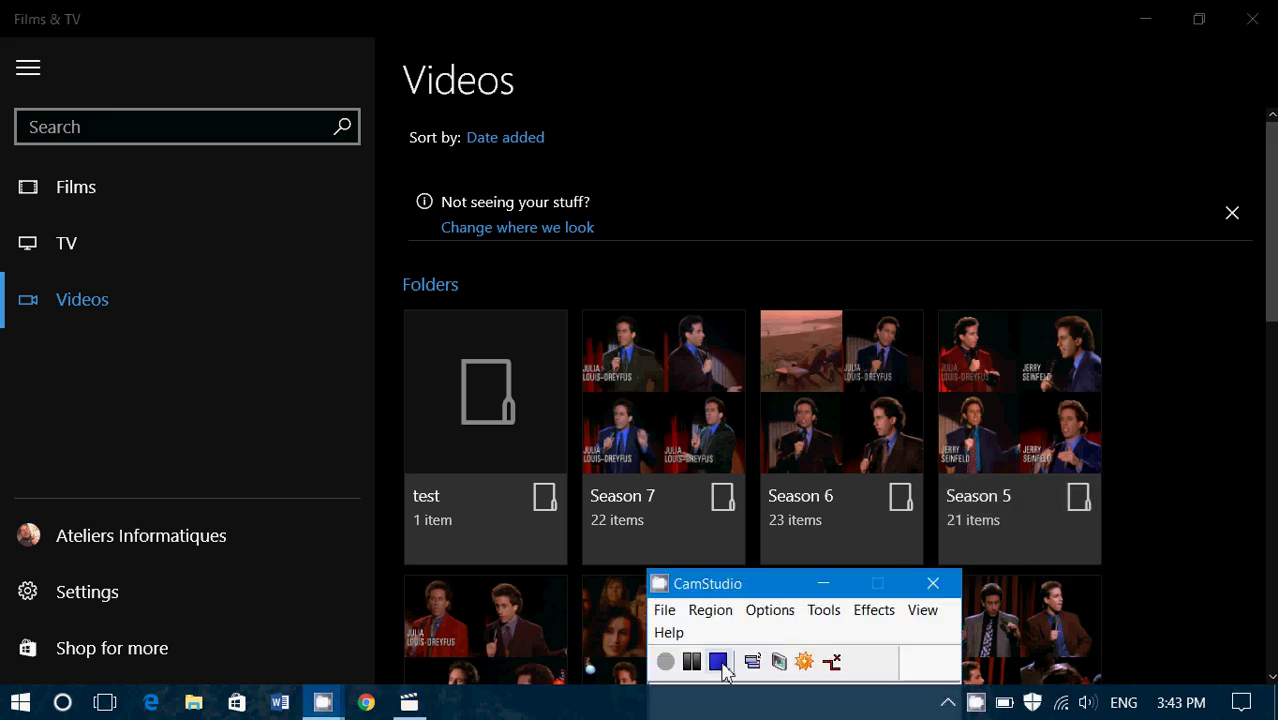